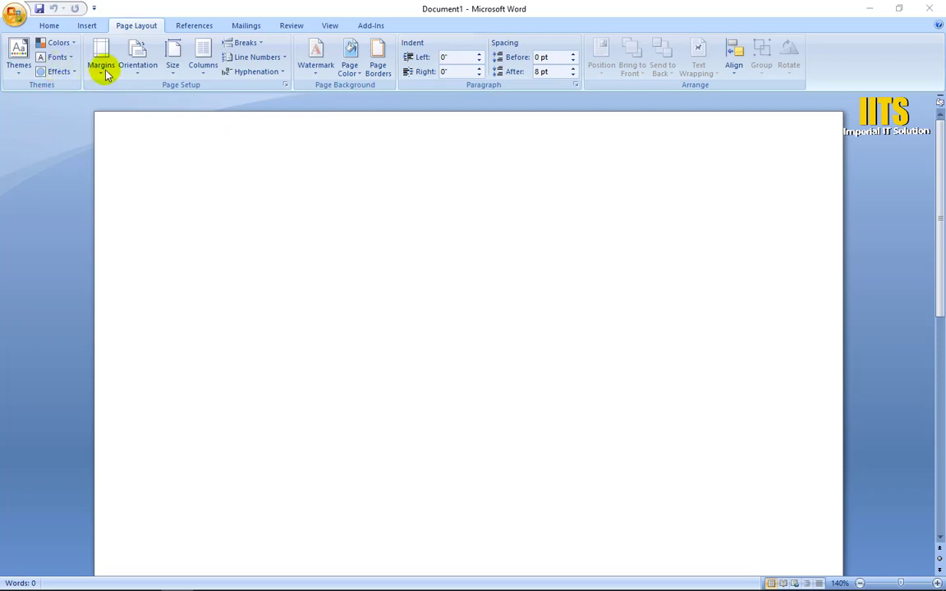
Turn on Show text boundaries in Word Options > Advanced and apply it.
click(15, 16)
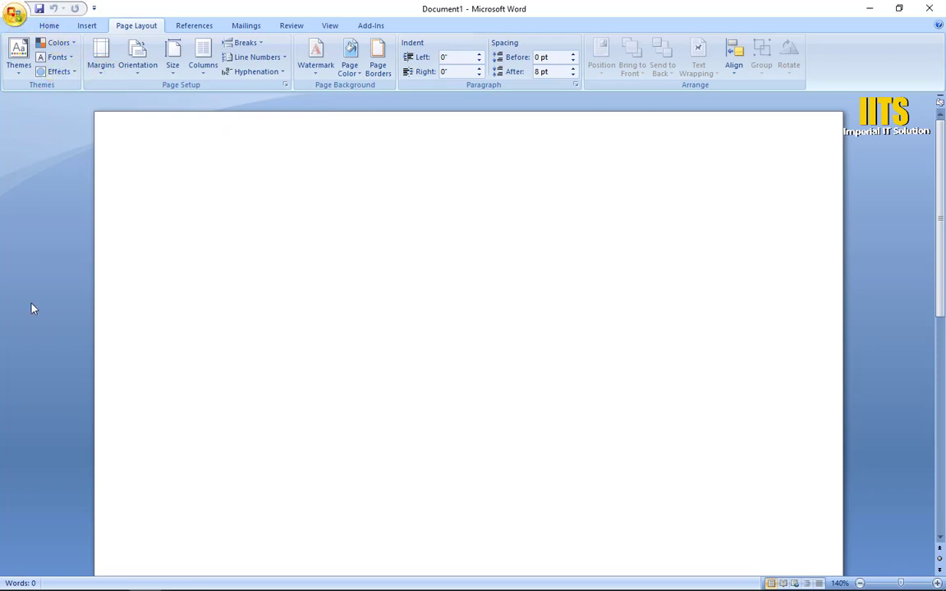
click(177, 301)
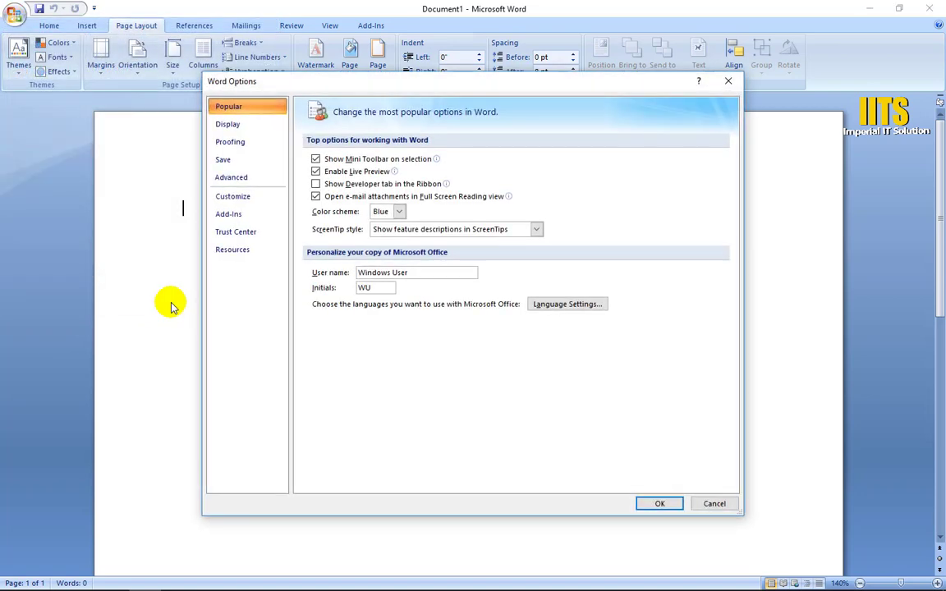
click(239, 177)
scroll(311, 321, down, 7)
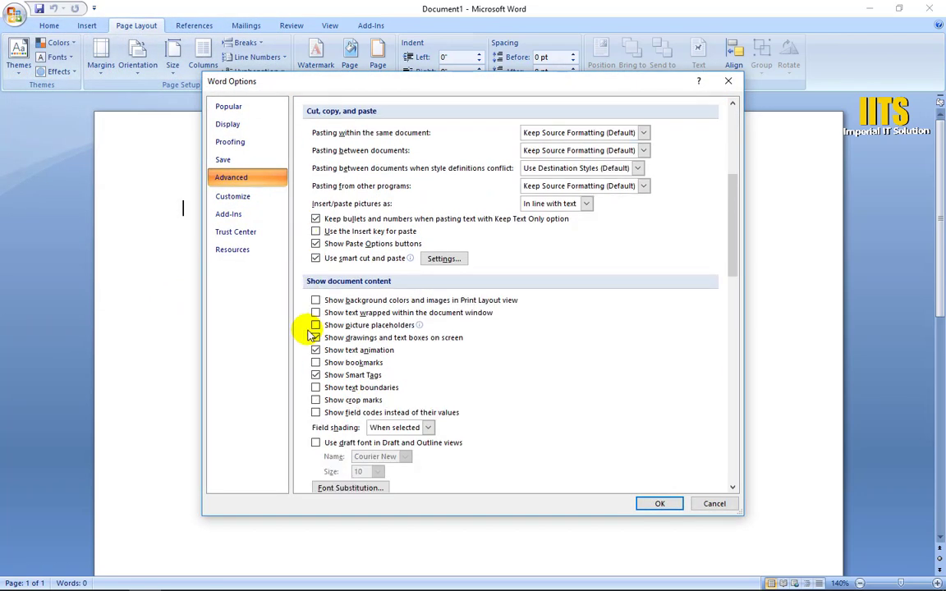
scroll(311, 337, down, 5)
click(317, 198)
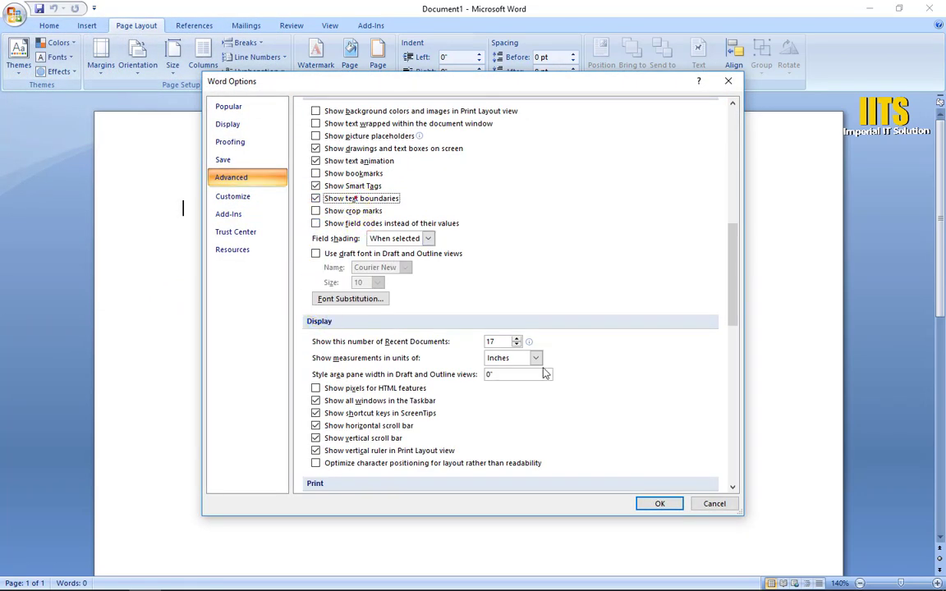
click(657, 504)
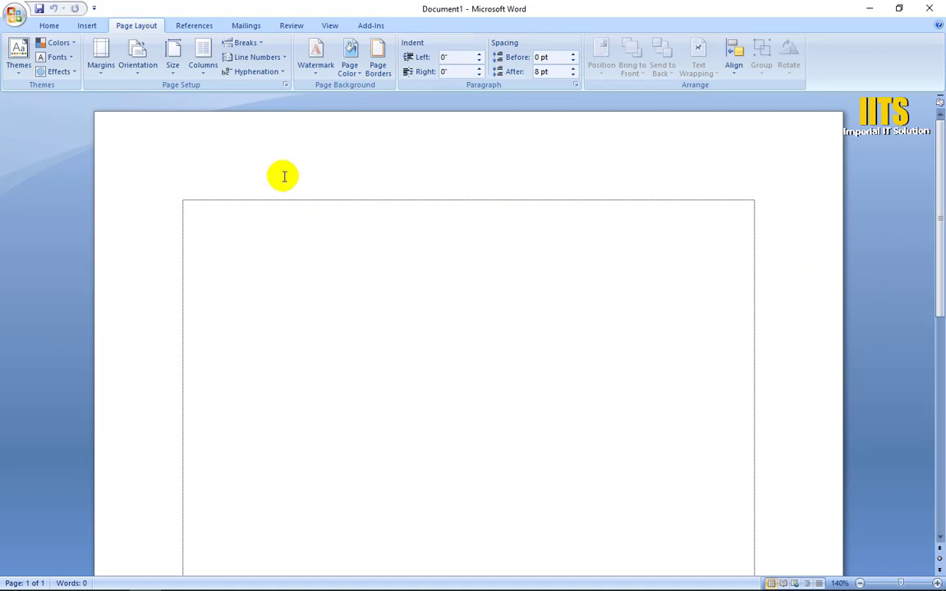
Scroll the blank page down and back up, then show the Margins preset gallery.
scroll(282, 176, down, 5)
scroll(282, 176, down, 5)
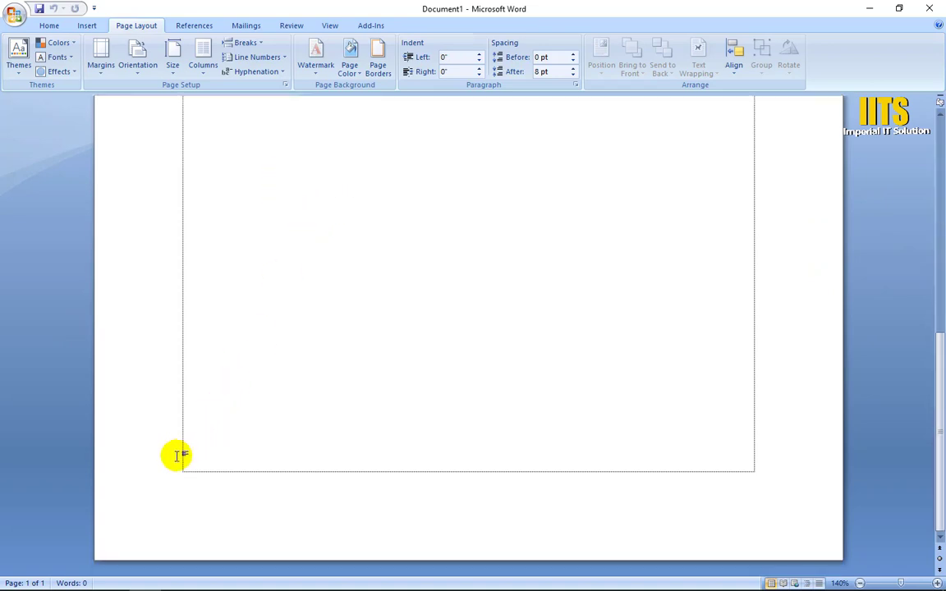
scroll(707, 385, up, 9)
scroll(707, 384, up, 1)
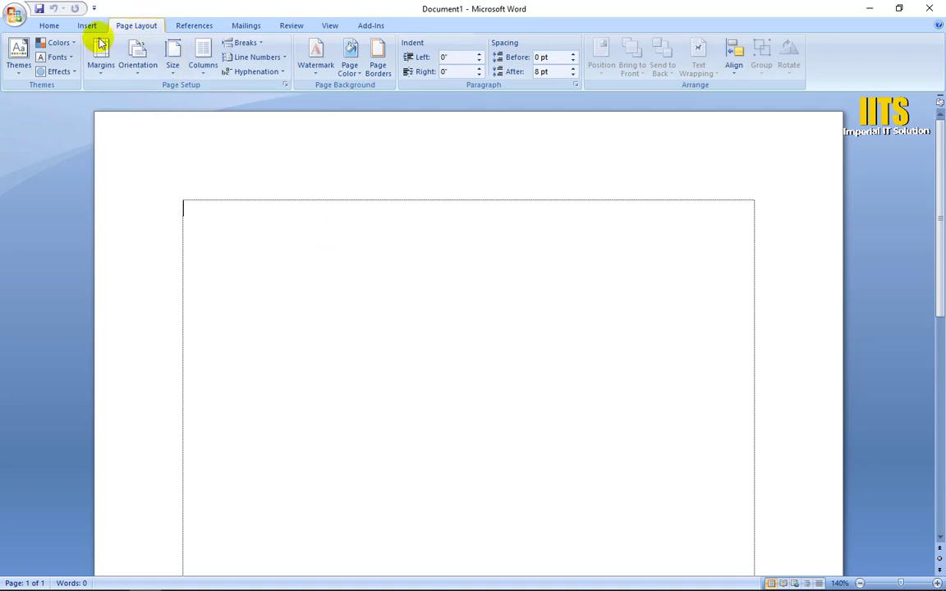
click(103, 74)
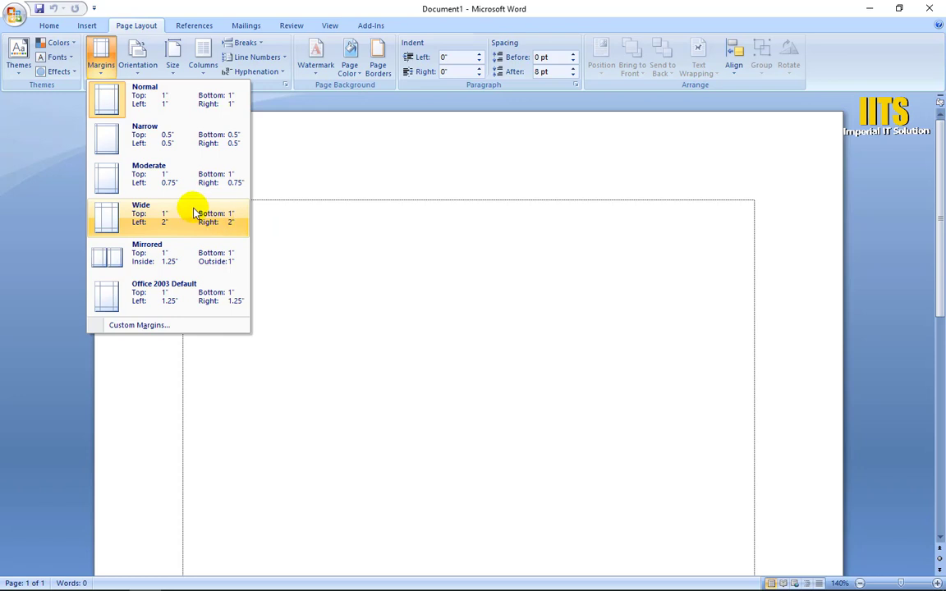
Try the Narrow, Normal and Moderate presets, then apply Wide margins (1" top/bottom, 2" left/right).
click(151, 144)
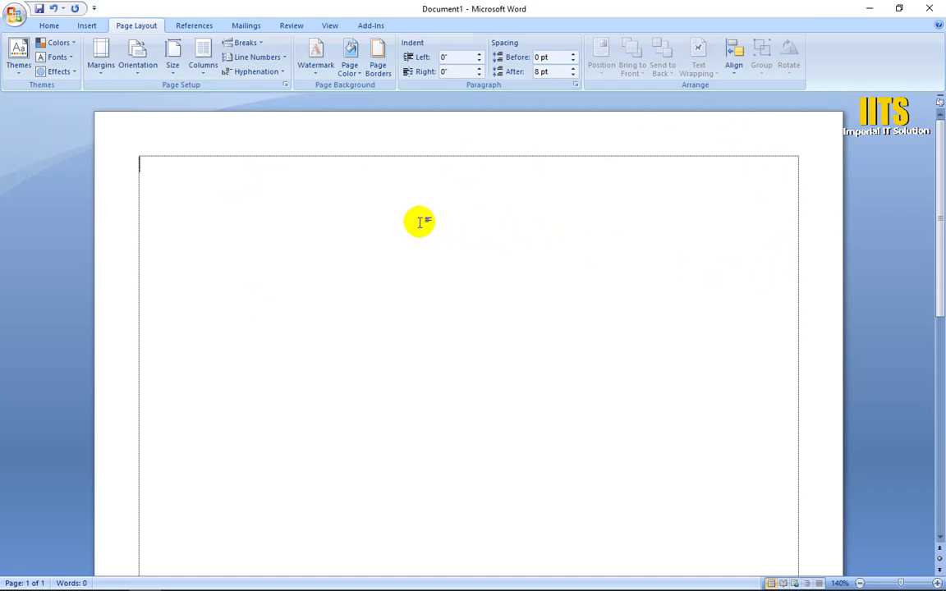
click(100, 74)
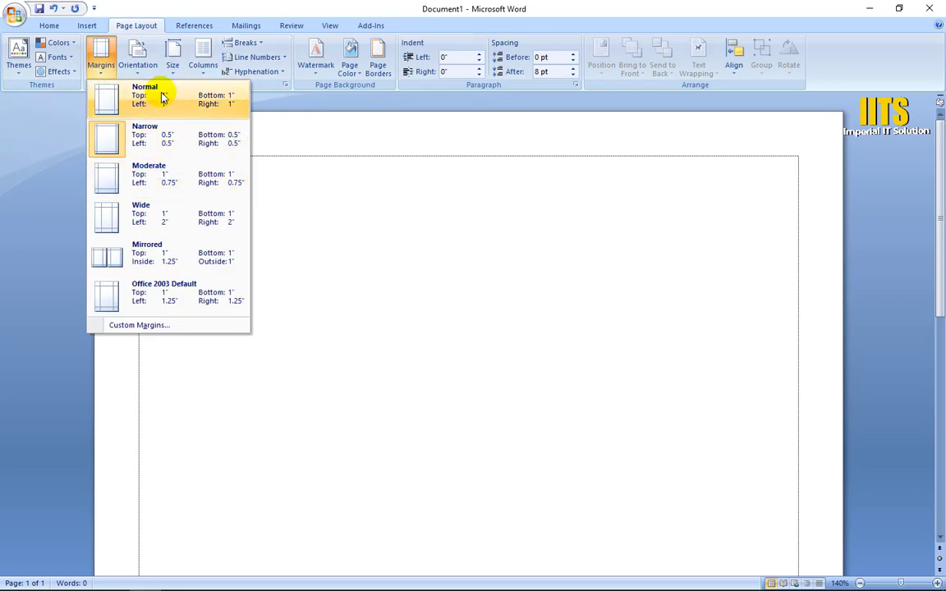
click(161, 97)
click(102, 71)
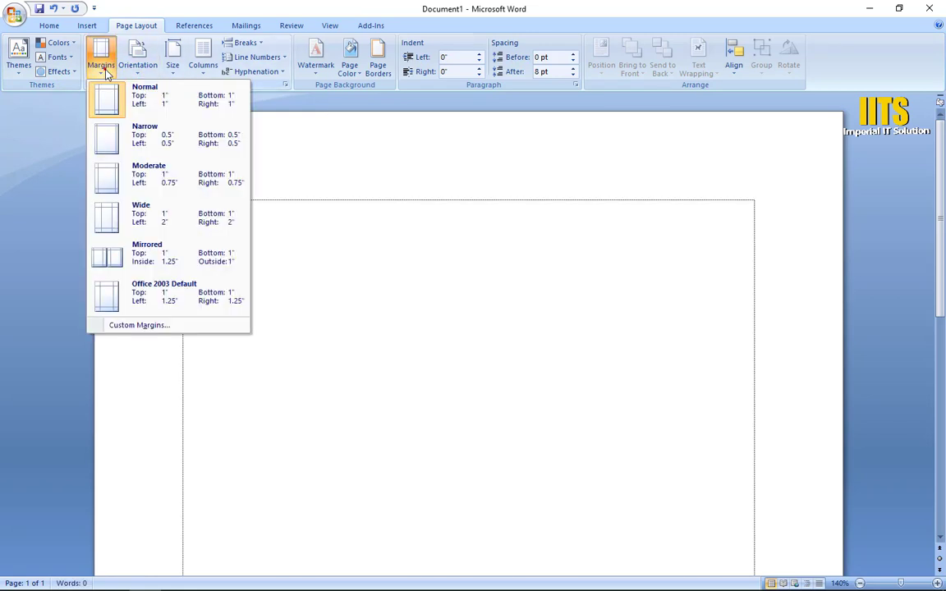
click(156, 174)
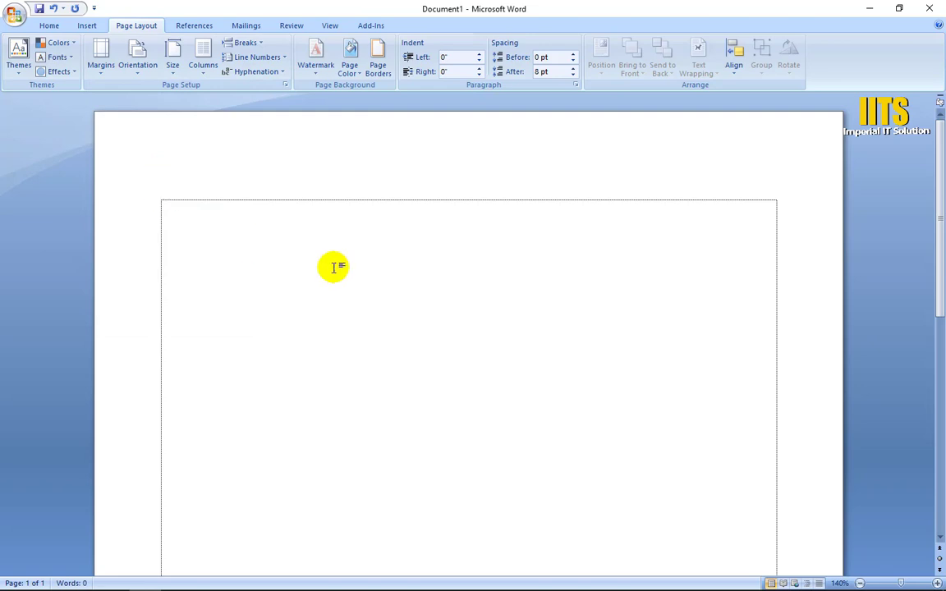
click(113, 72)
click(132, 214)
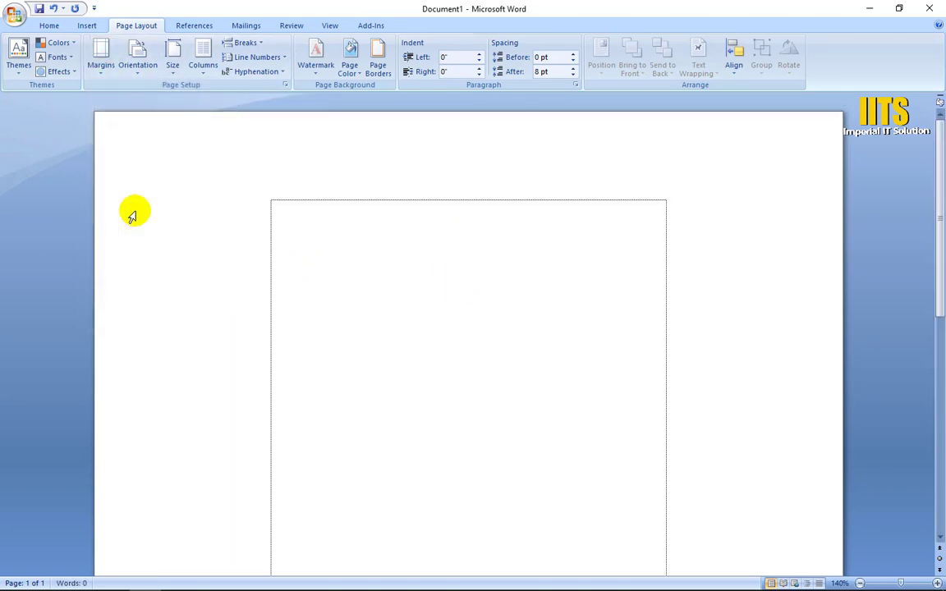
click(98, 74)
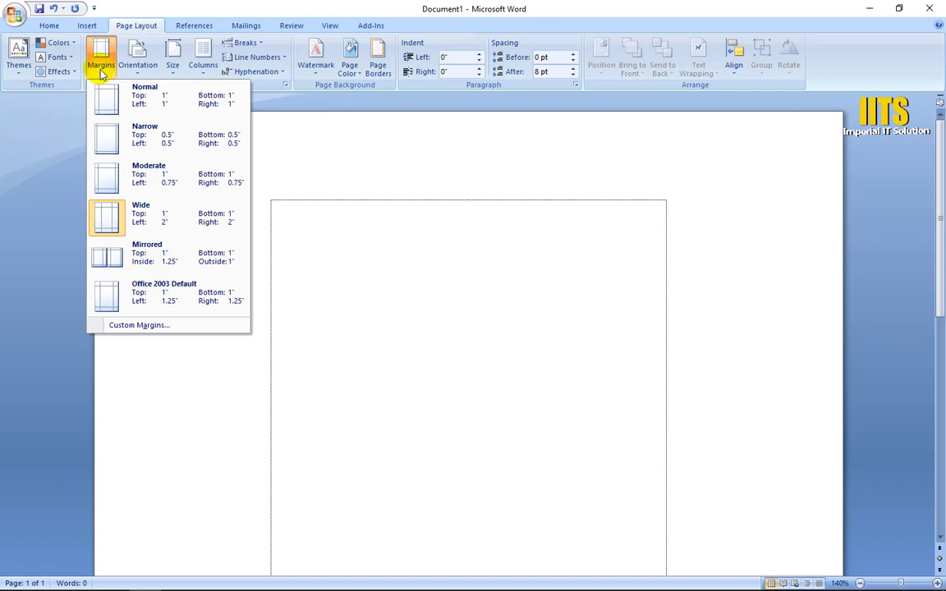
Open the Custom Margins Page Setup dialog and move it into a convenient position.
click(146, 327)
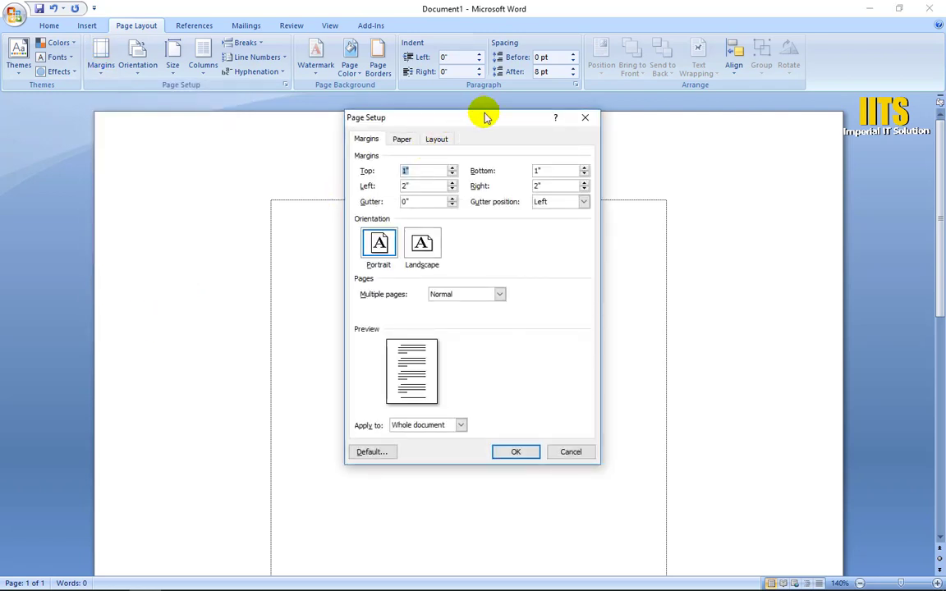
drag(485, 116, 385, 102)
click(266, 147)
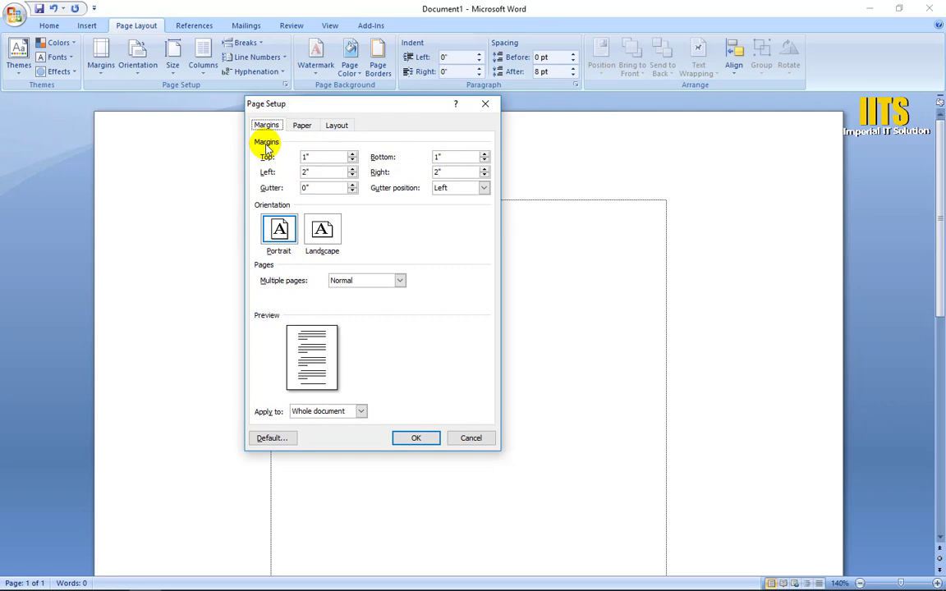
drag(313, 106, 332, 95)
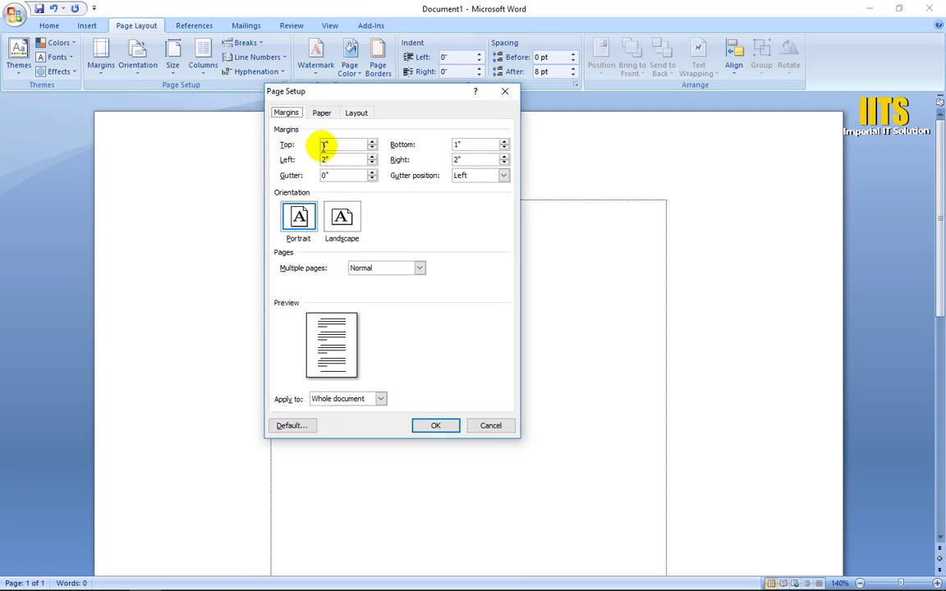
Set the top margin to 1", left to 1.5" and right to 0.7".
click(373, 148)
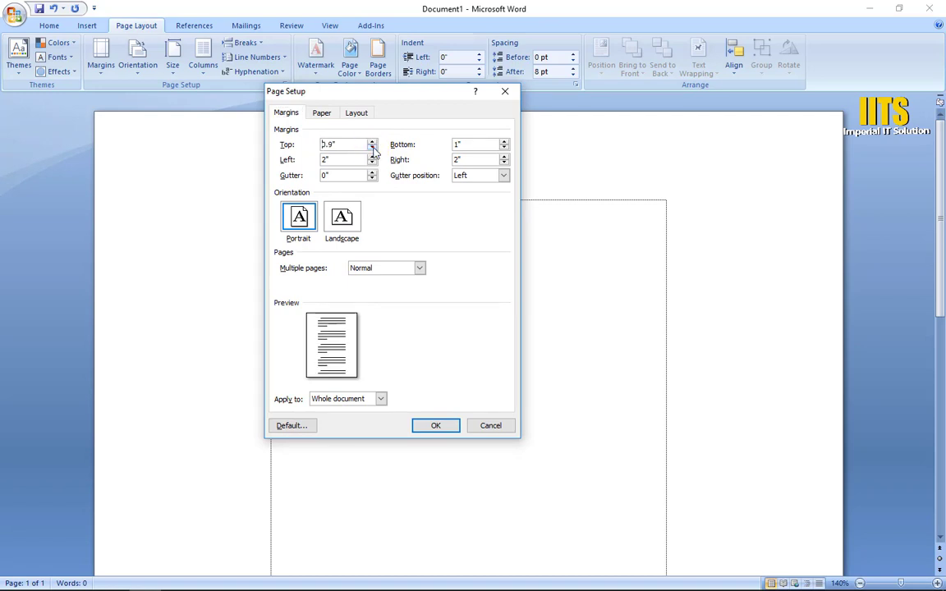
click(373, 147)
click(372, 142)
click(372, 142)
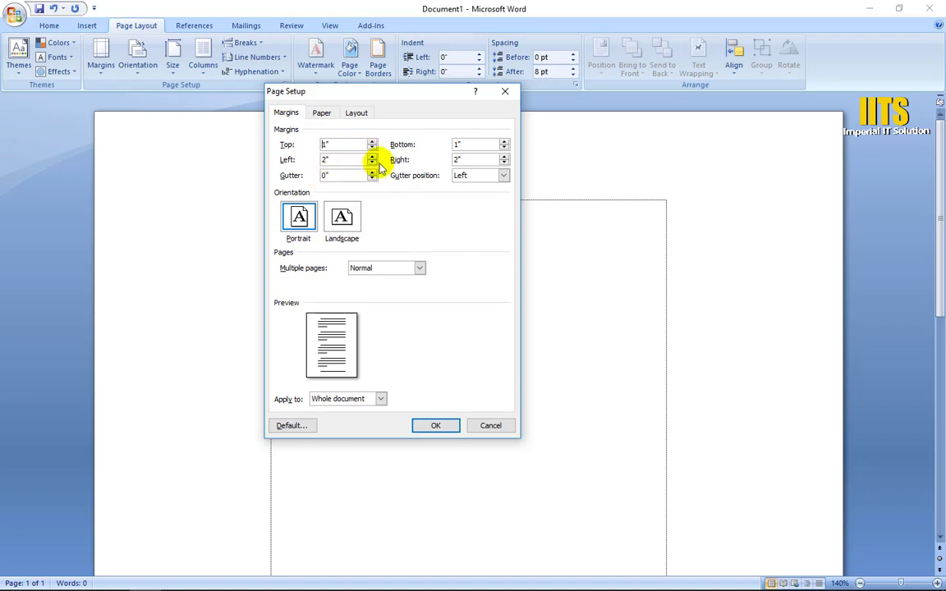
click(372, 156)
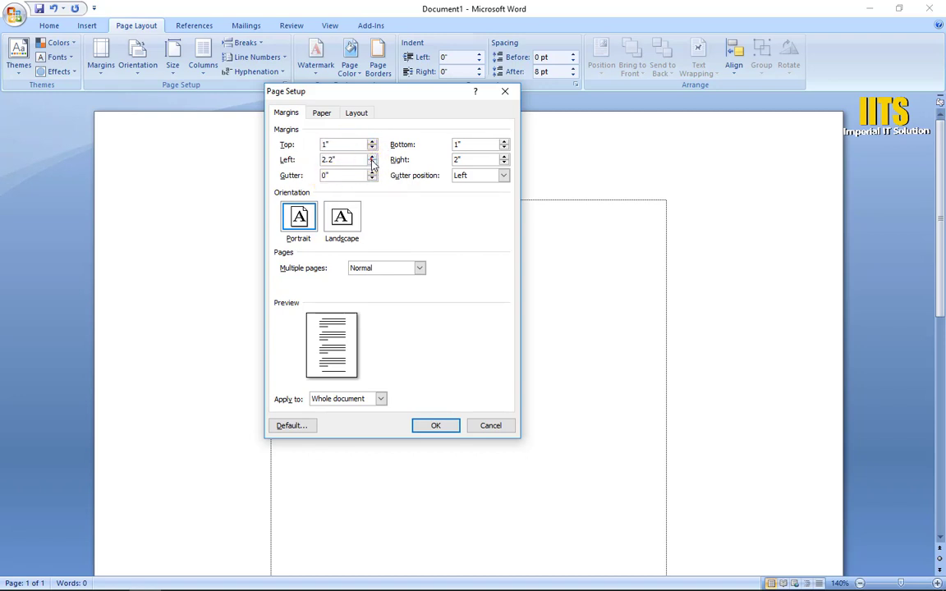
click(372, 163)
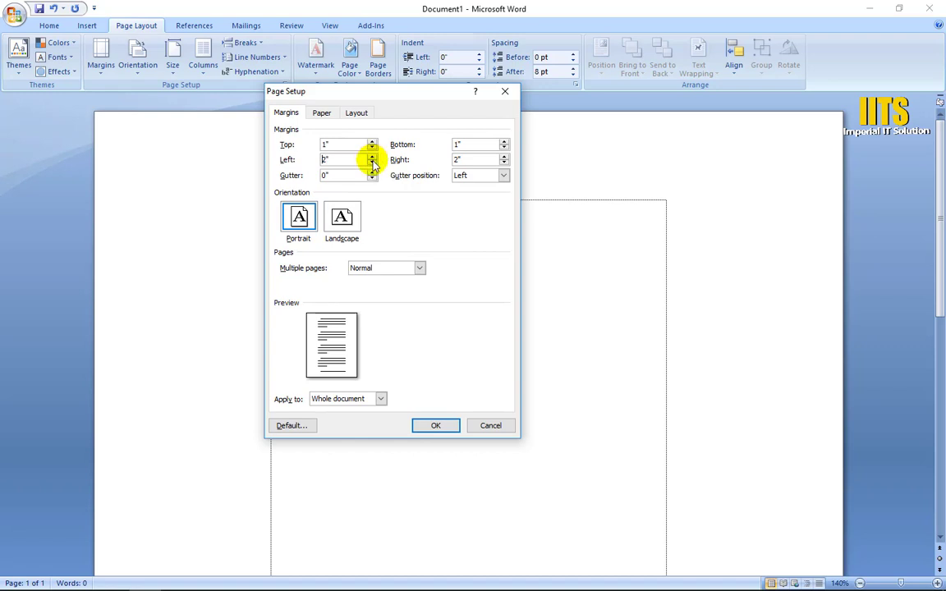
click(372, 163)
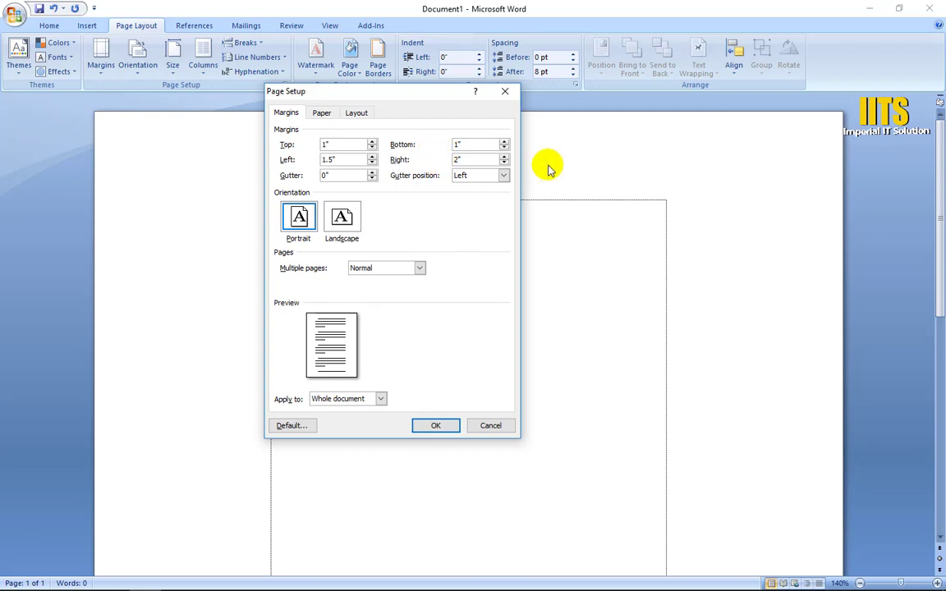
click(504, 163)
click(504, 162)
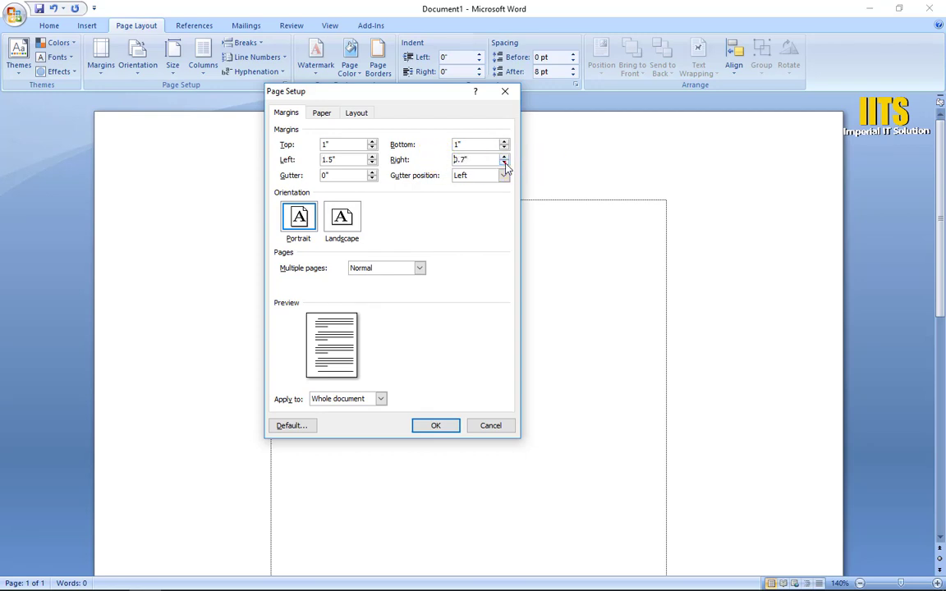
click(505, 163)
Adjust the bottom margin and set a 0.7" gutter on the left.
click(504, 148)
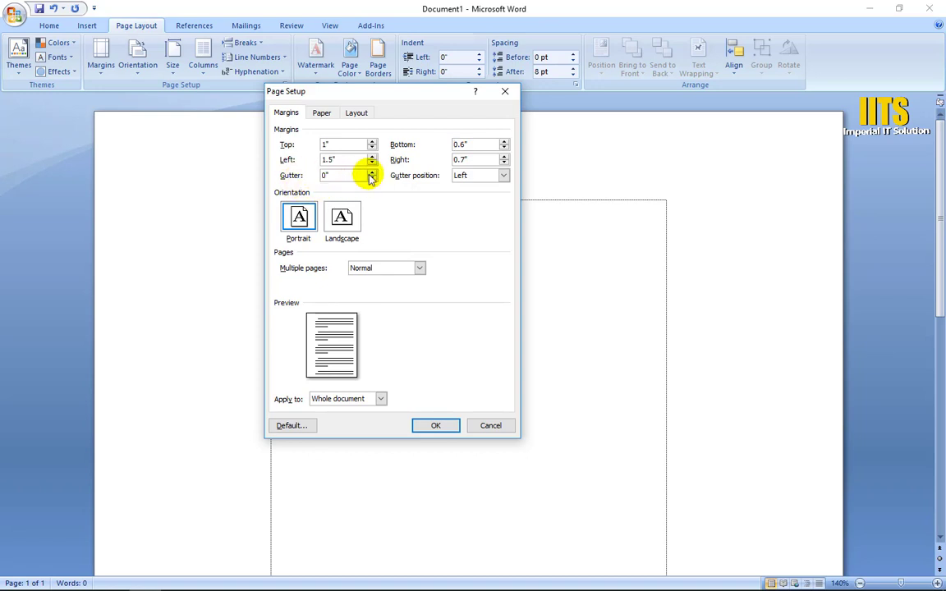
click(372, 174)
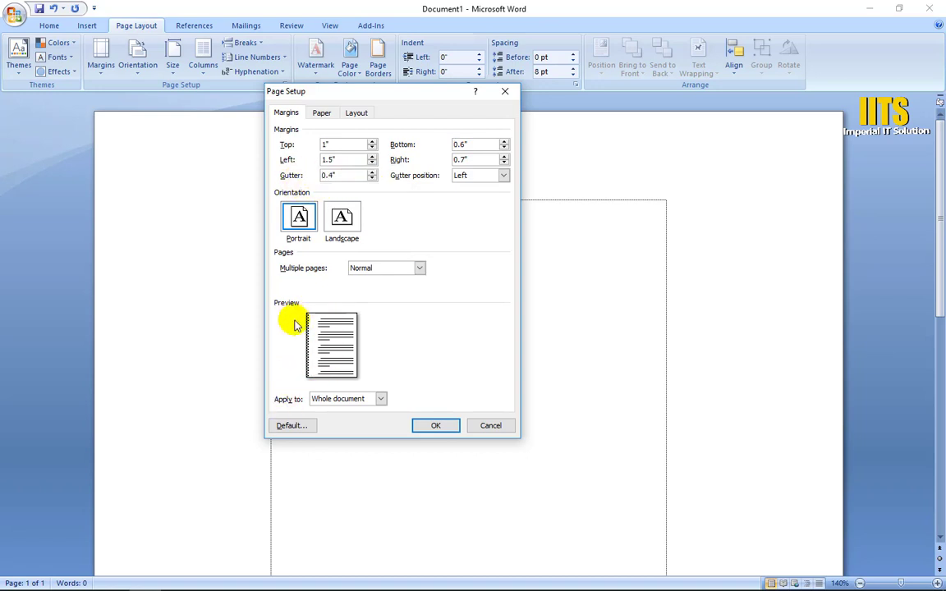
click(373, 178)
click(372, 178)
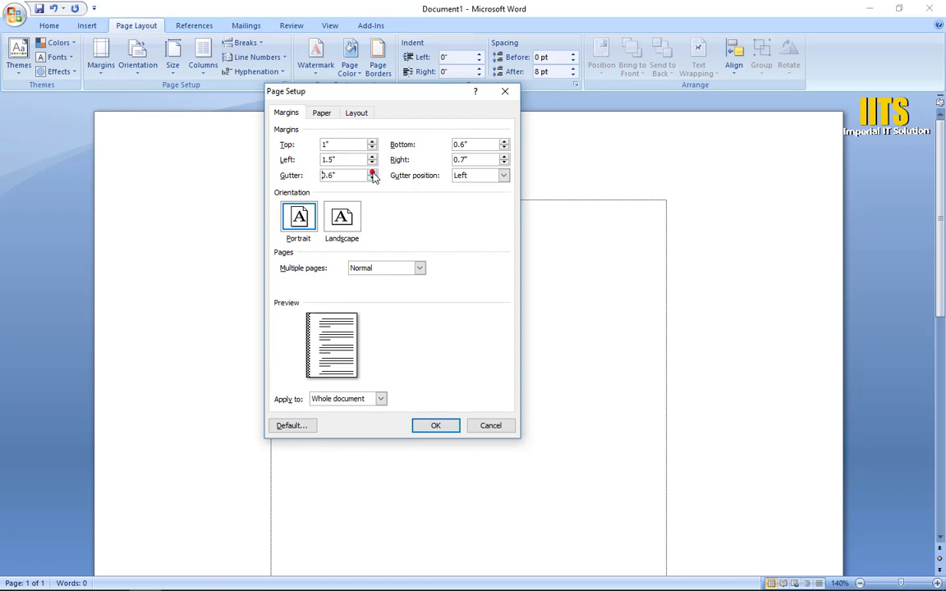
click(372, 173)
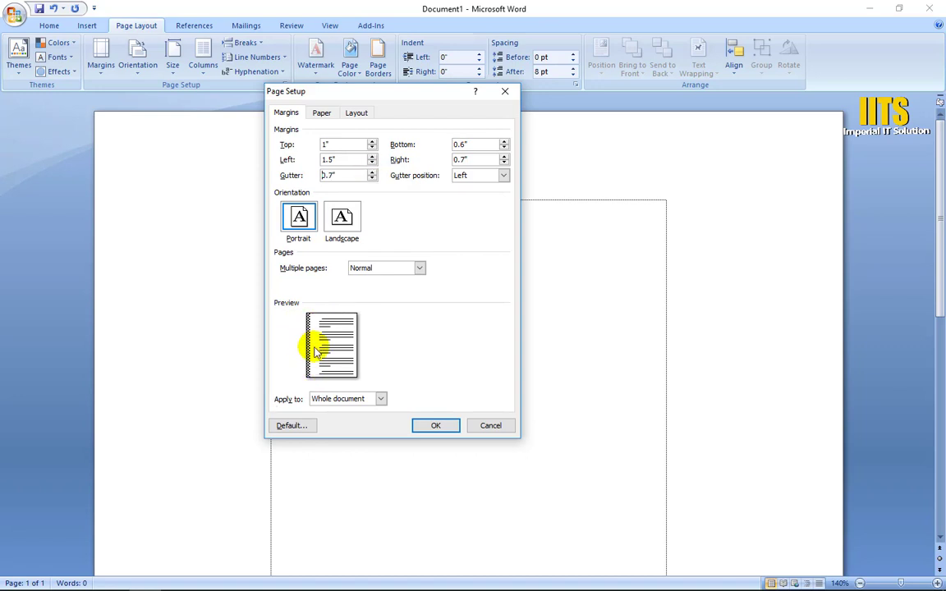
click(373, 173)
click(372, 179)
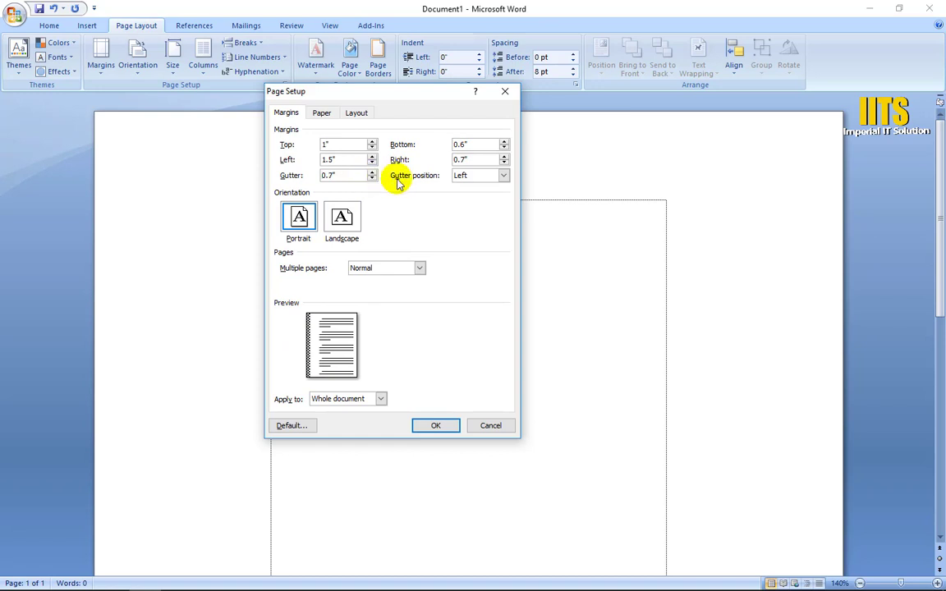
Try a Top gutter position, return it to Left, and reduce the gutter to 0".
click(503, 176)
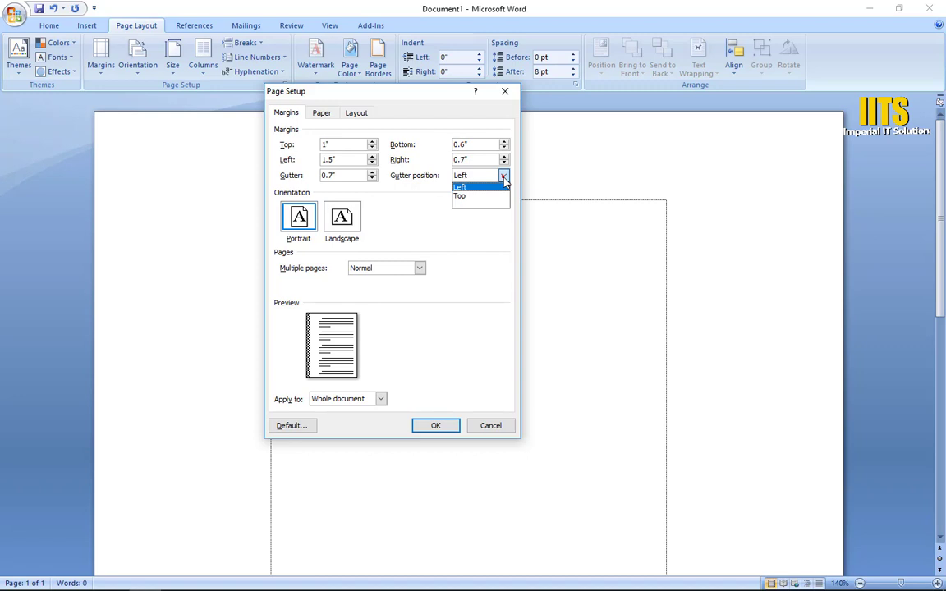
click(465, 196)
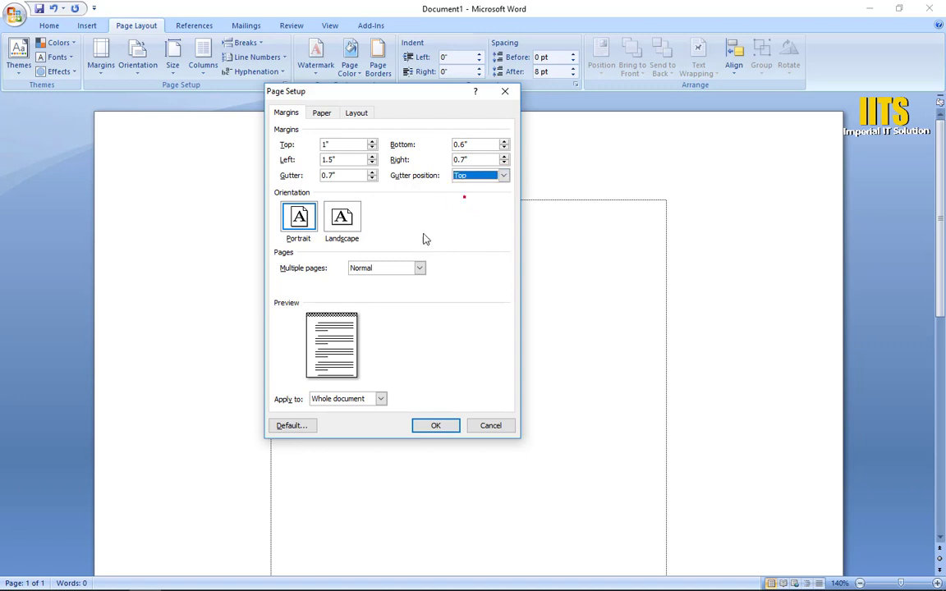
click(504, 176)
click(478, 188)
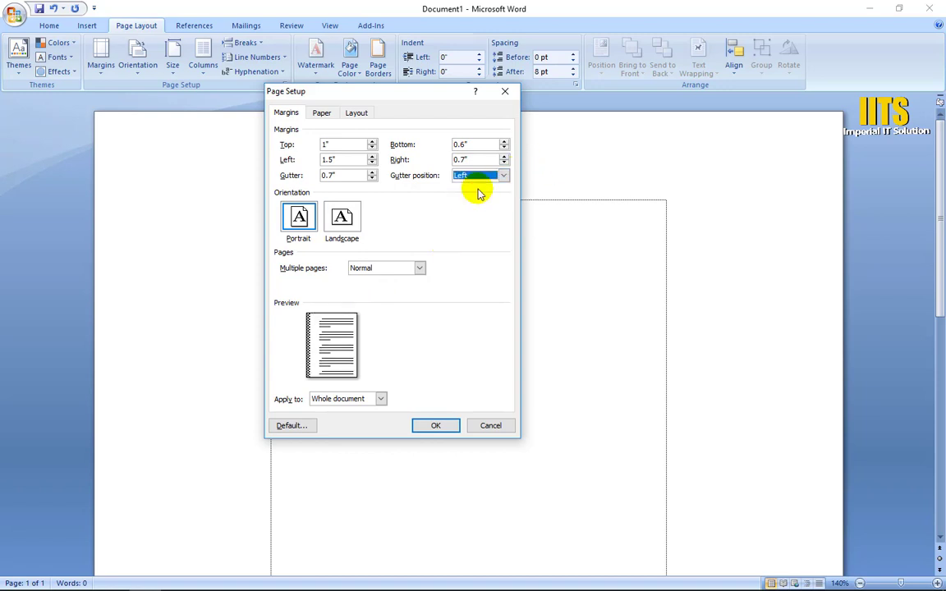
click(372, 179)
click(373, 179)
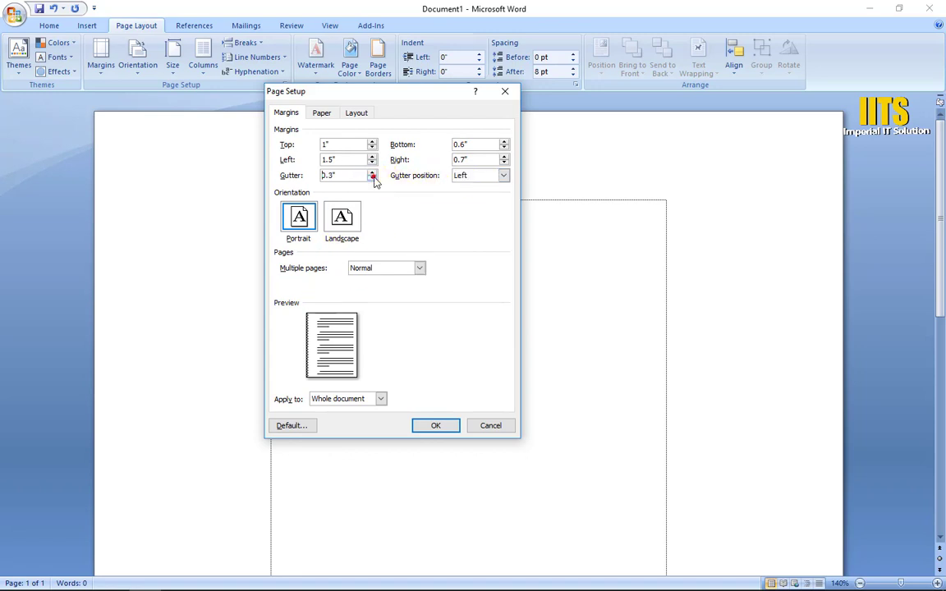
click(373, 179)
click(373, 179)
click(503, 176)
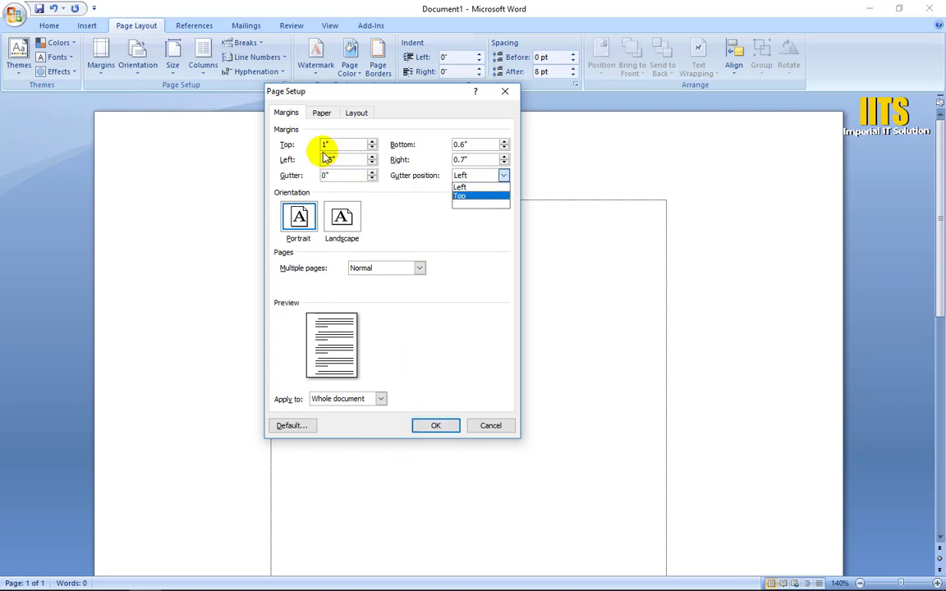
click(438, 428)
Apply the custom margins, review the page, and display the paper Size presets.
click(438, 427)
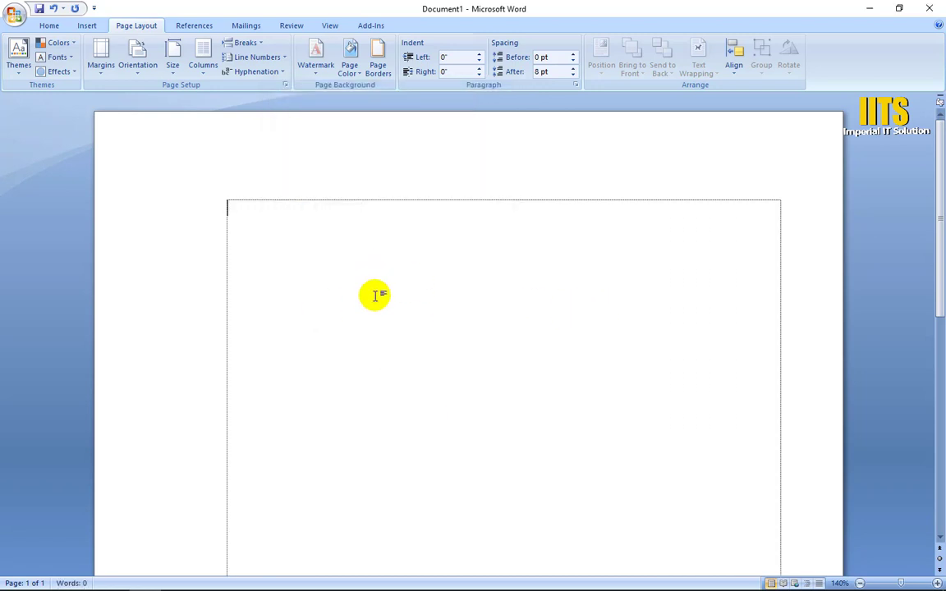
ctrl+scroll(378, 288, down, 8)
ctrl+scroll(305, 332, up, 2)
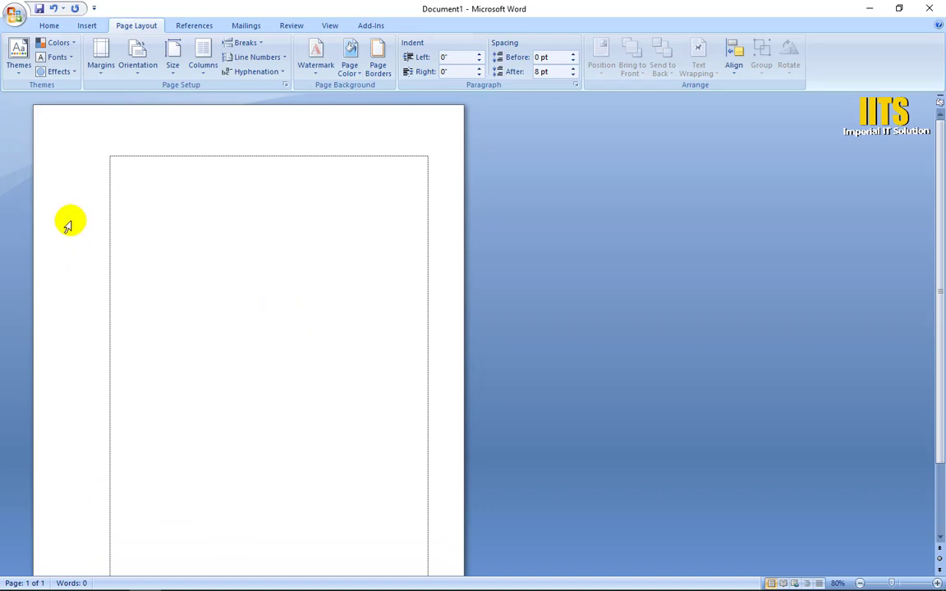
scroll(433, 285, down, 3)
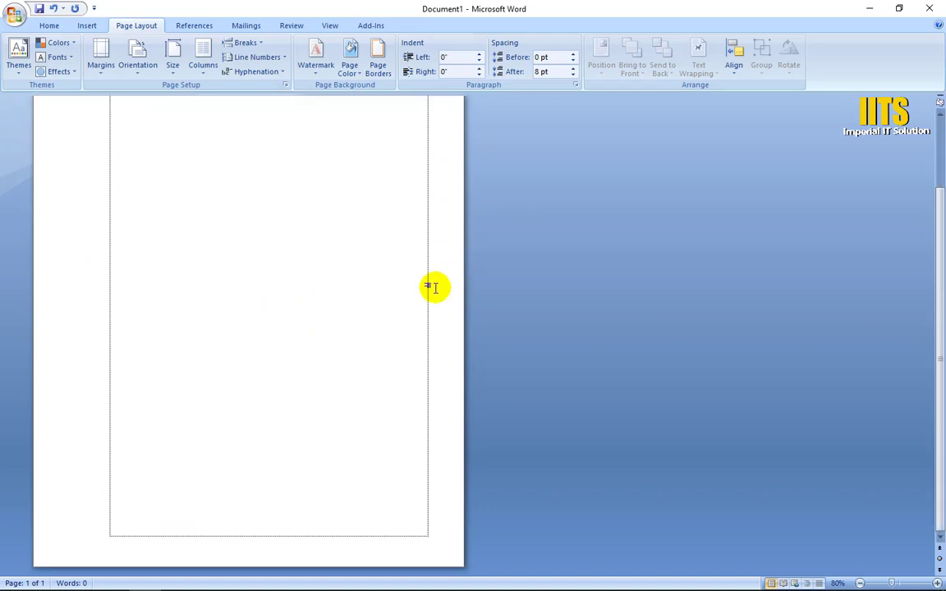
scroll(172, 493, up, 3)
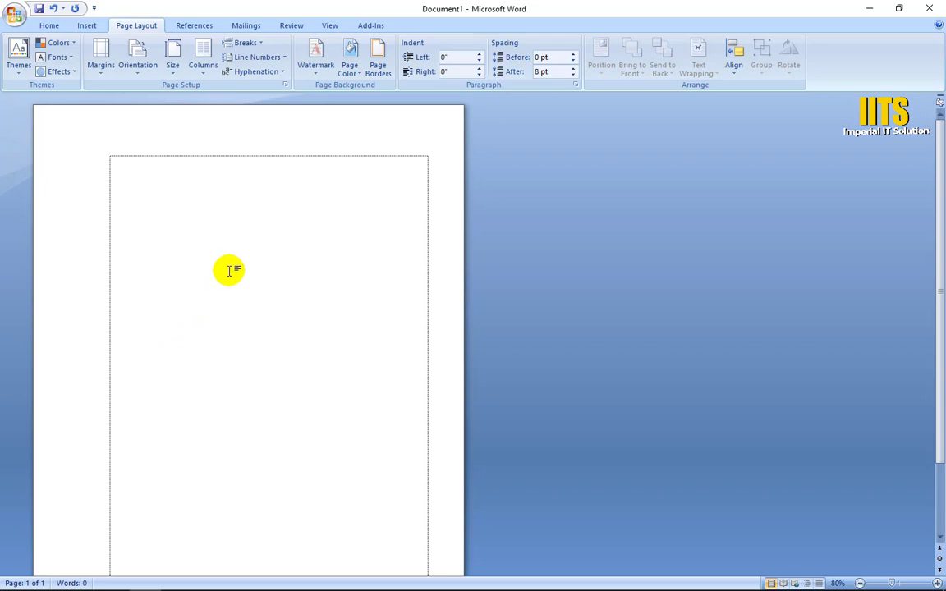
ctrl+scroll(229, 270, up, 4)
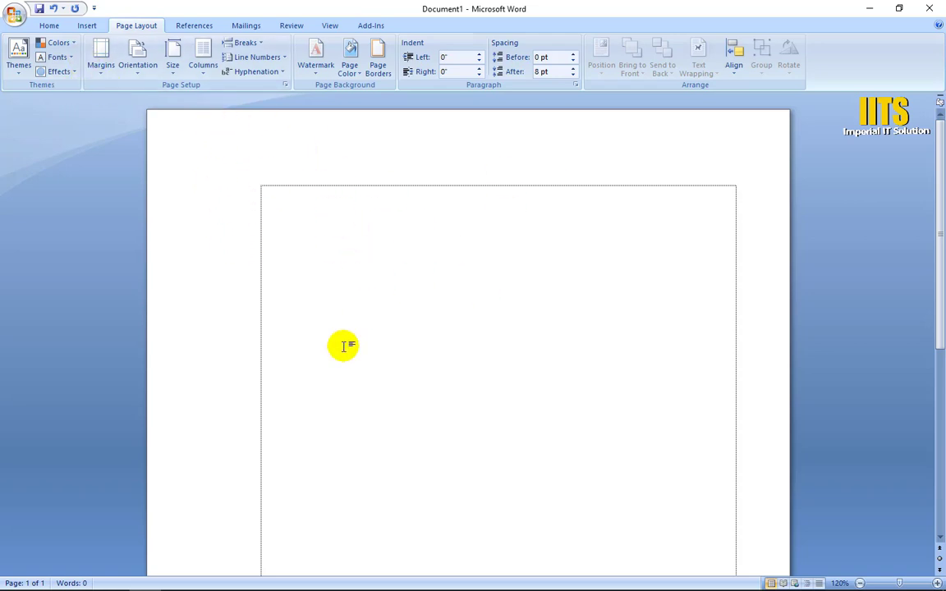
click(173, 72)
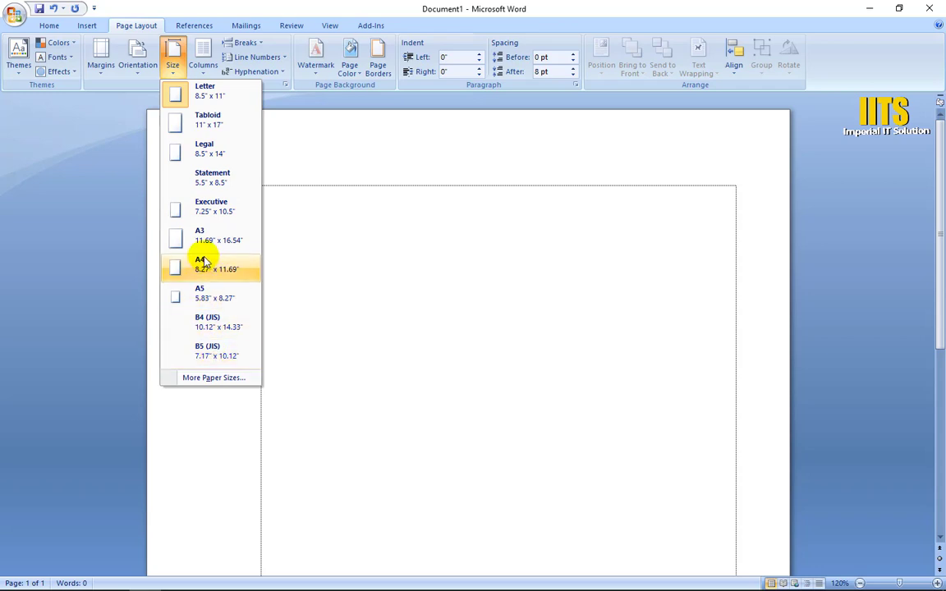
click(459, 234)
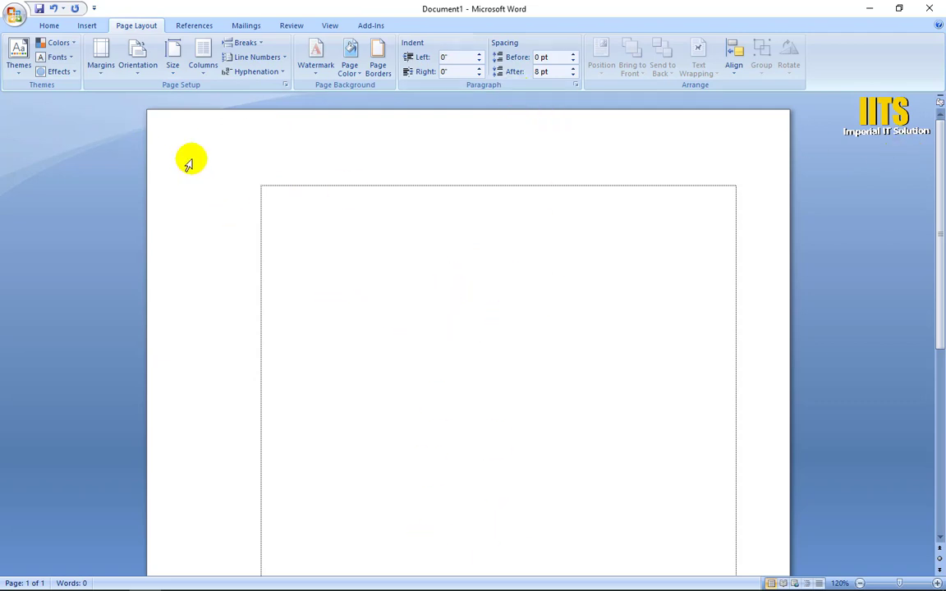
click(170, 74)
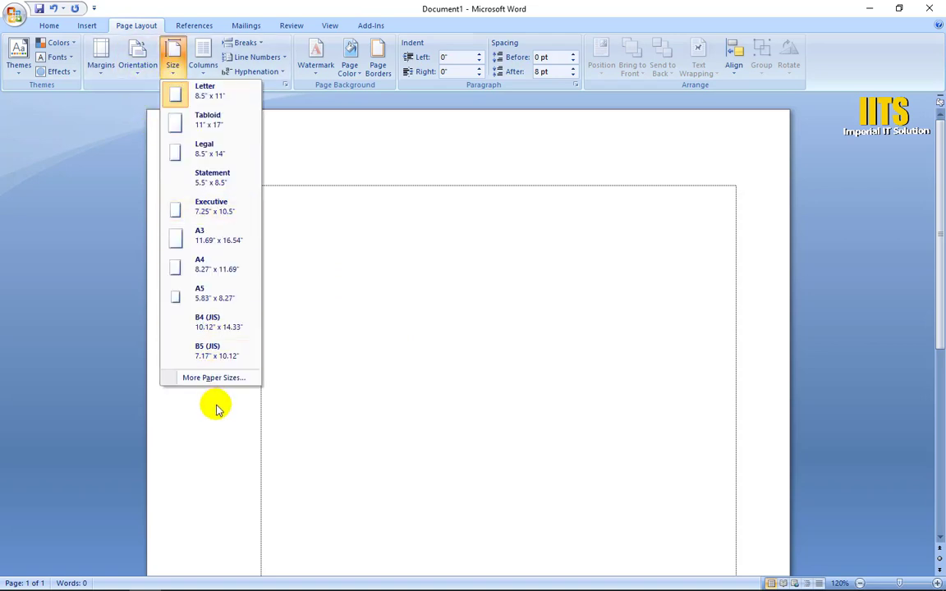
click(205, 379)
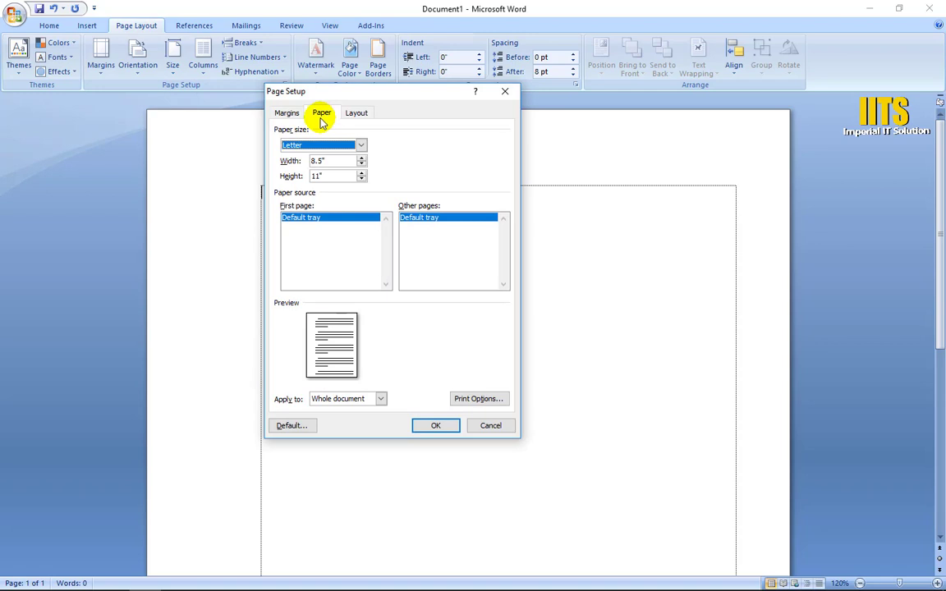
click(491, 425)
click(172, 74)
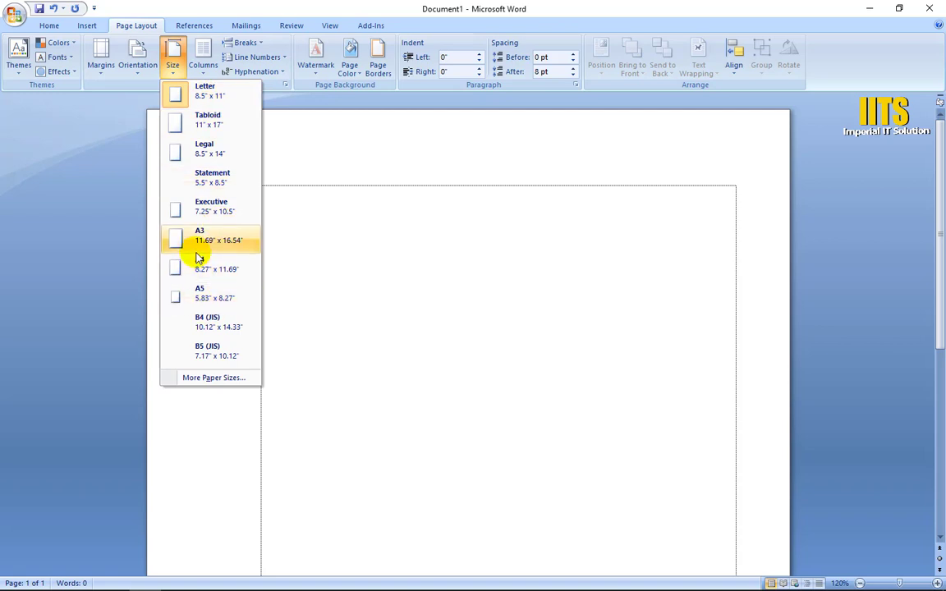
click(210, 153)
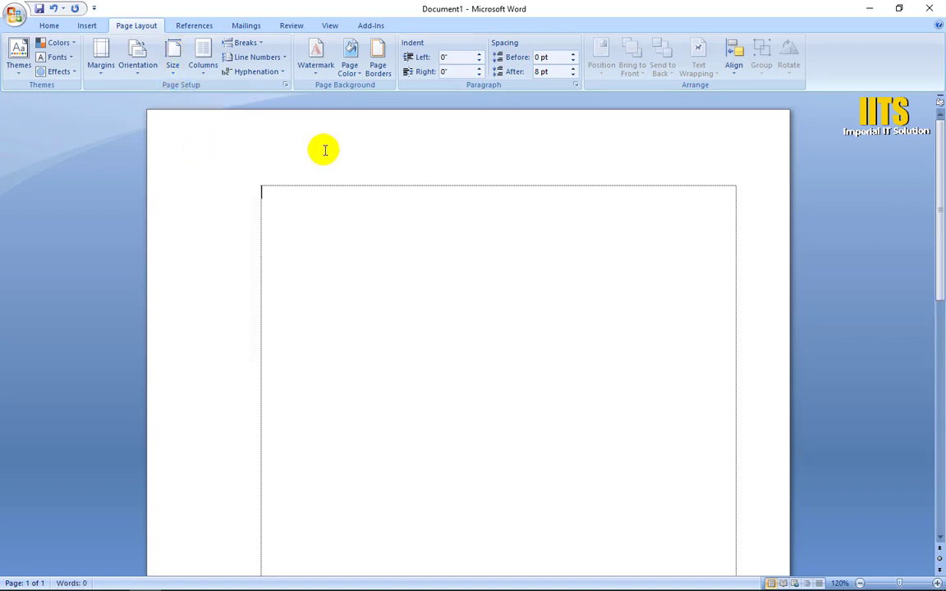
click(176, 73)
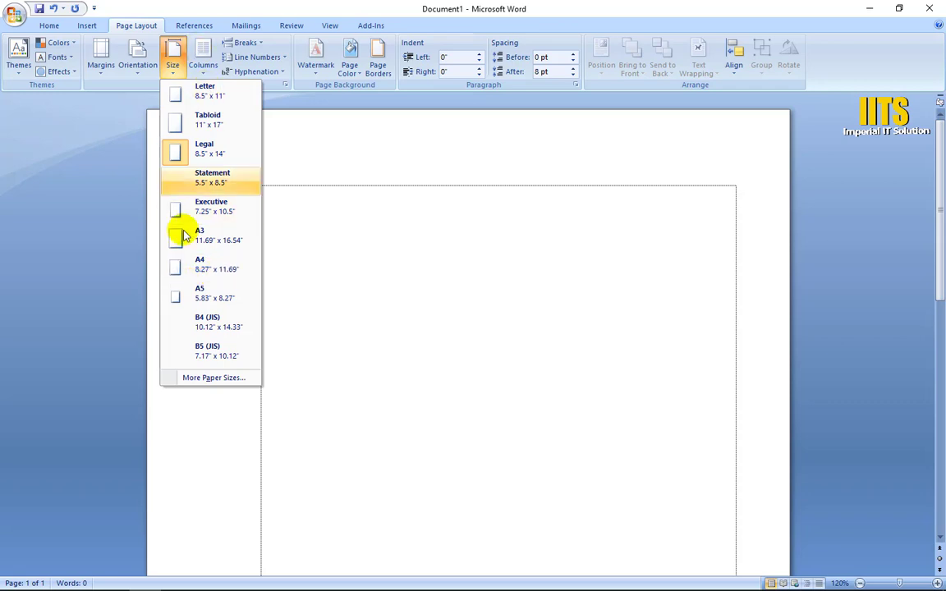
click(206, 96)
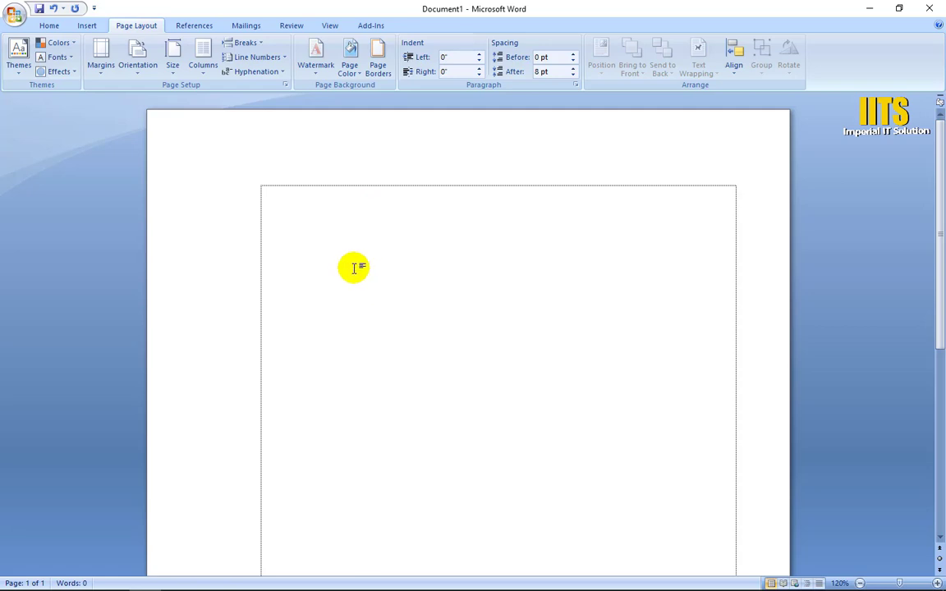
scroll(371, 259, down, 3)
scroll(373, 264, down, 1)
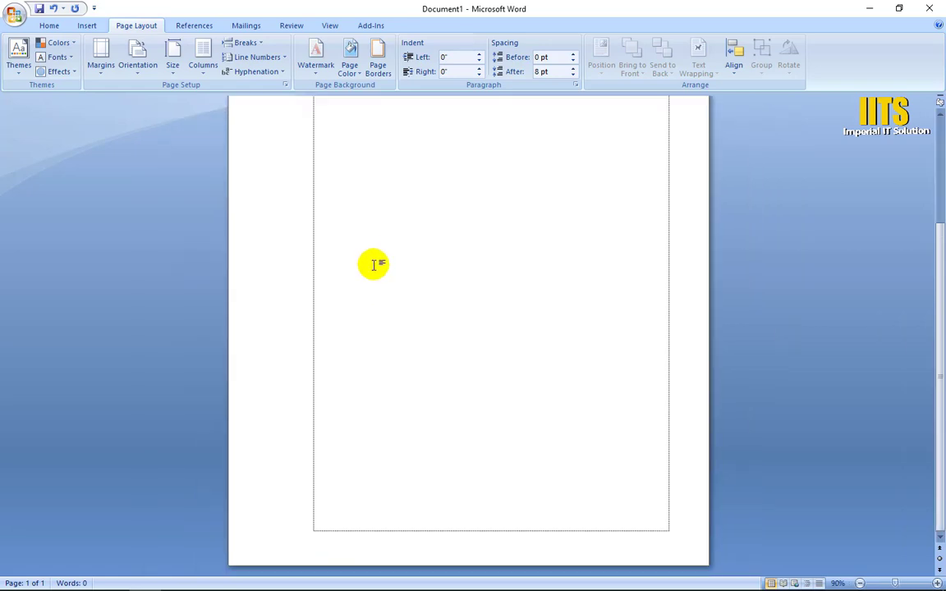
scroll(374, 269, up, 1)
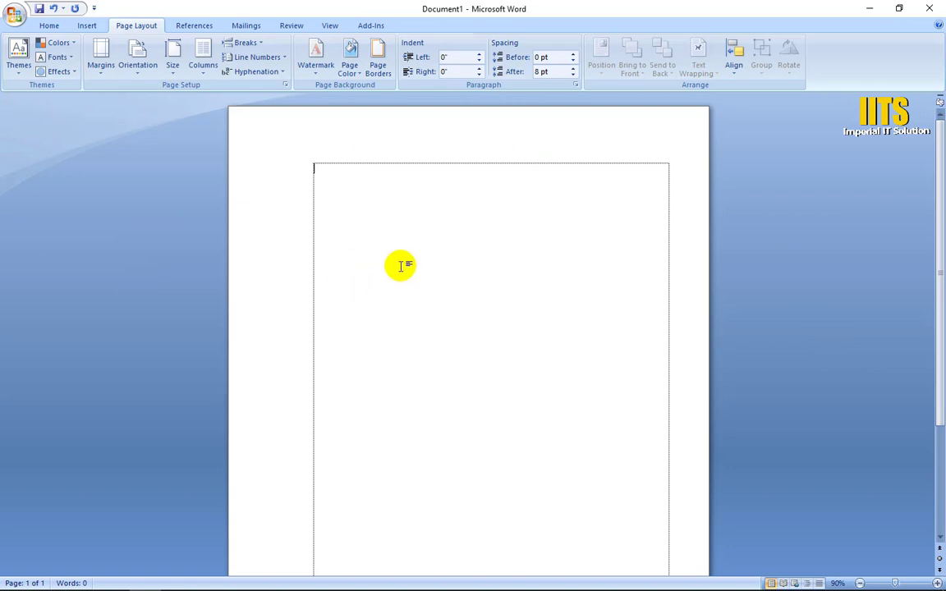
click(140, 74)
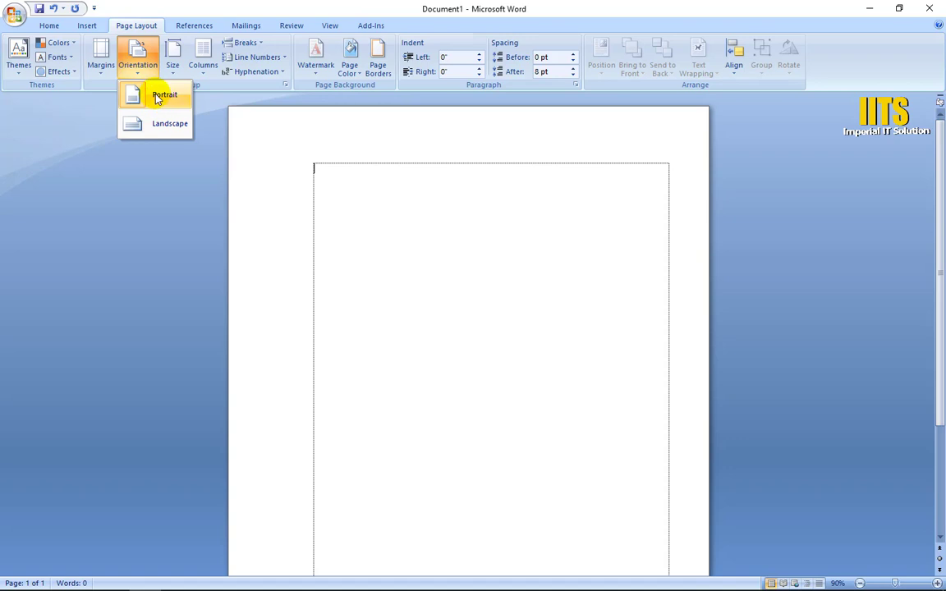
click(158, 125)
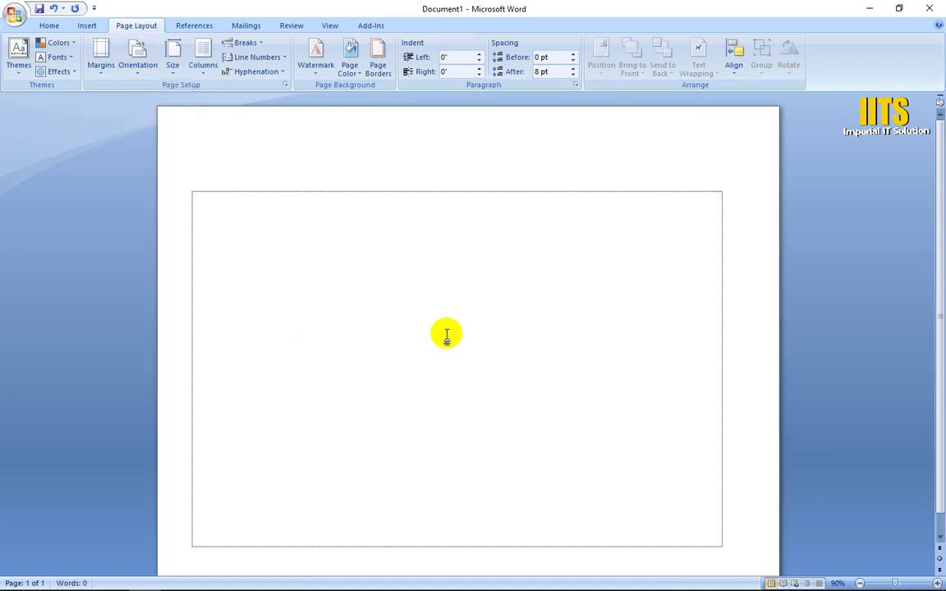
click(136, 63)
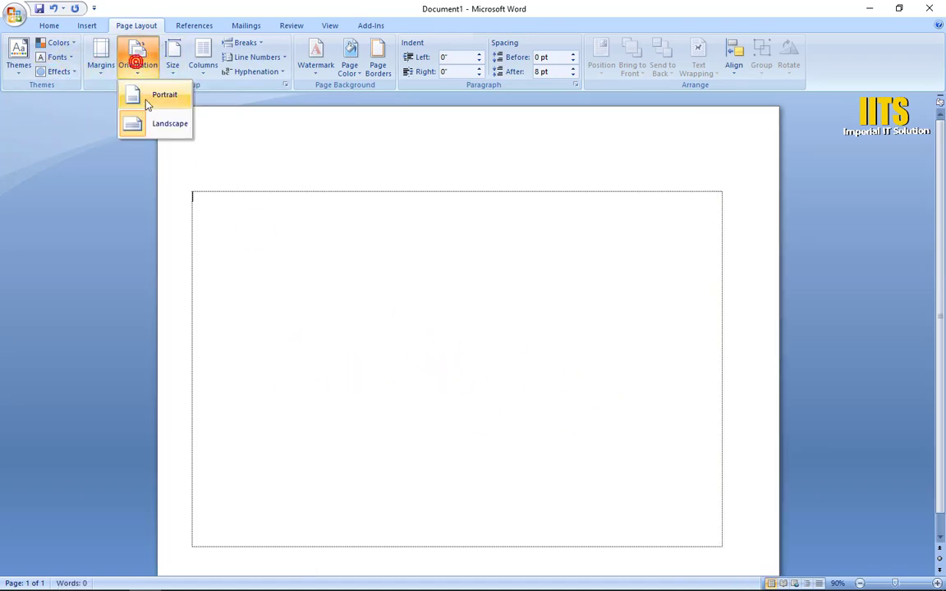
click(149, 99)
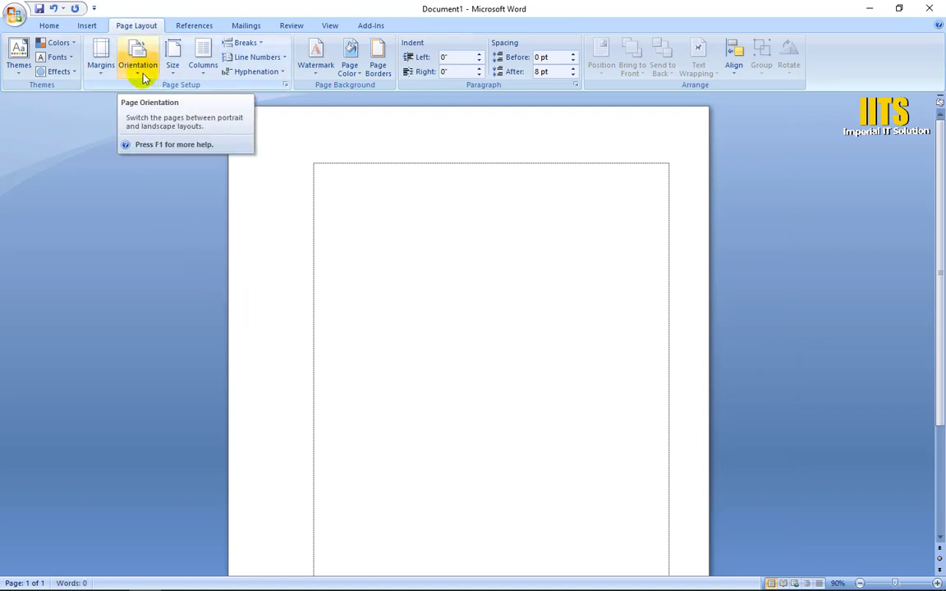
click(141, 72)
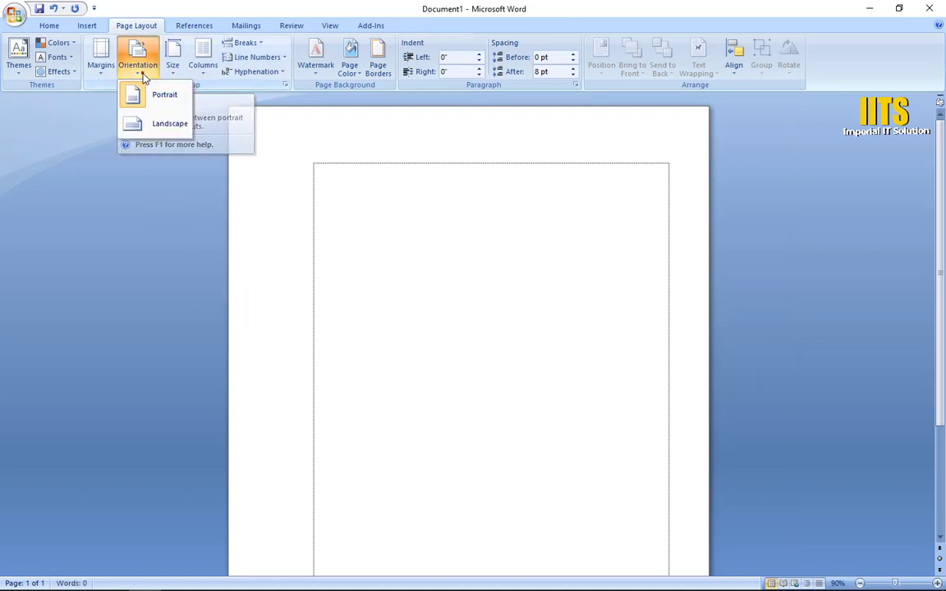
click(158, 127)
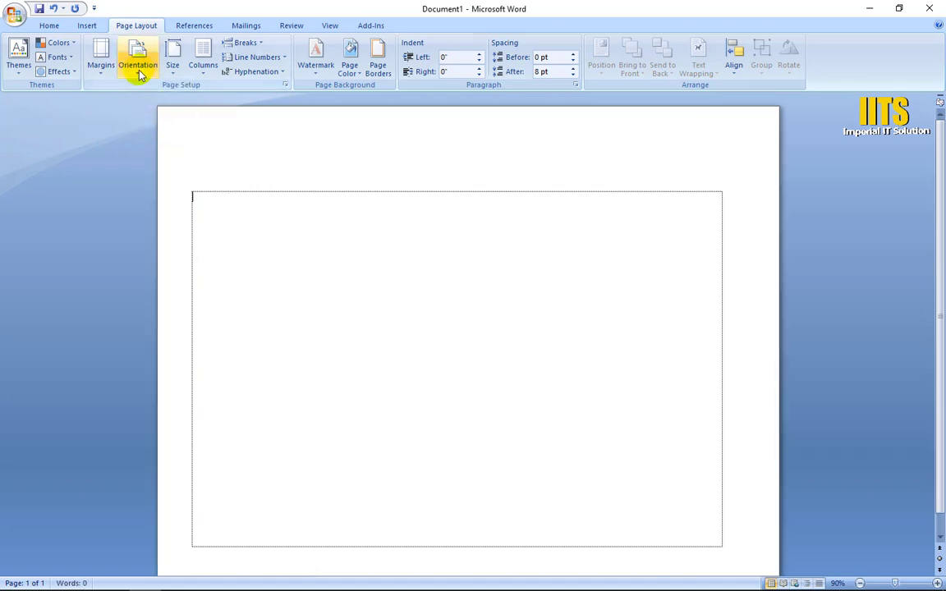
click(137, 68)
click(167, 96)
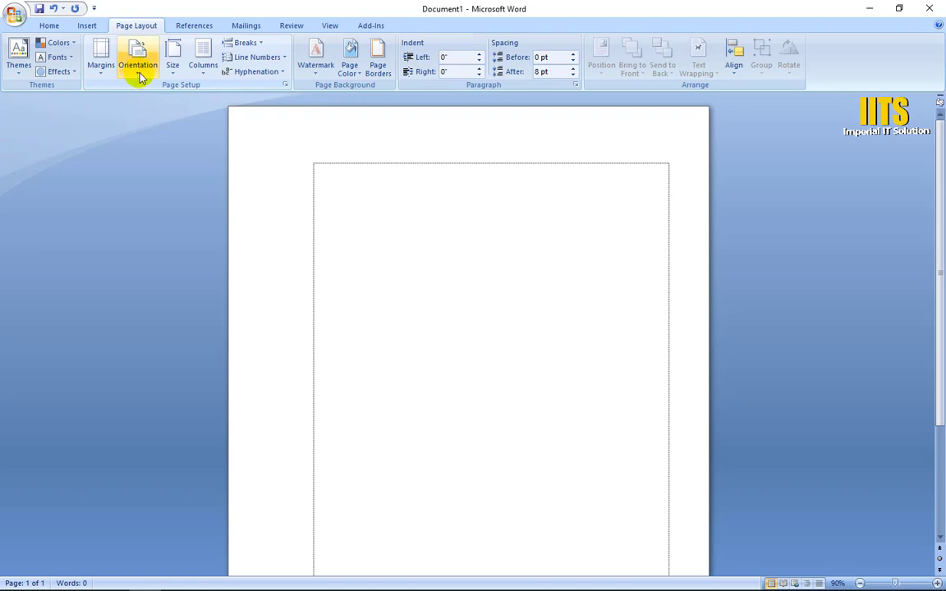
scroll(371, 257, down, 2)
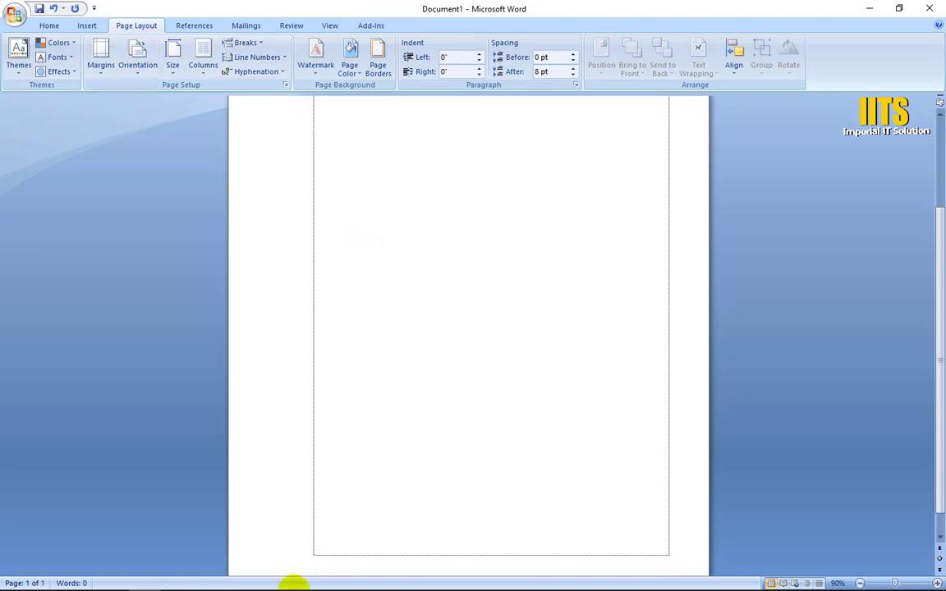
Insert a page break on page 1 with Ctrl+Enter and place the cursor on new page 2.
mouse_move(246, 581)
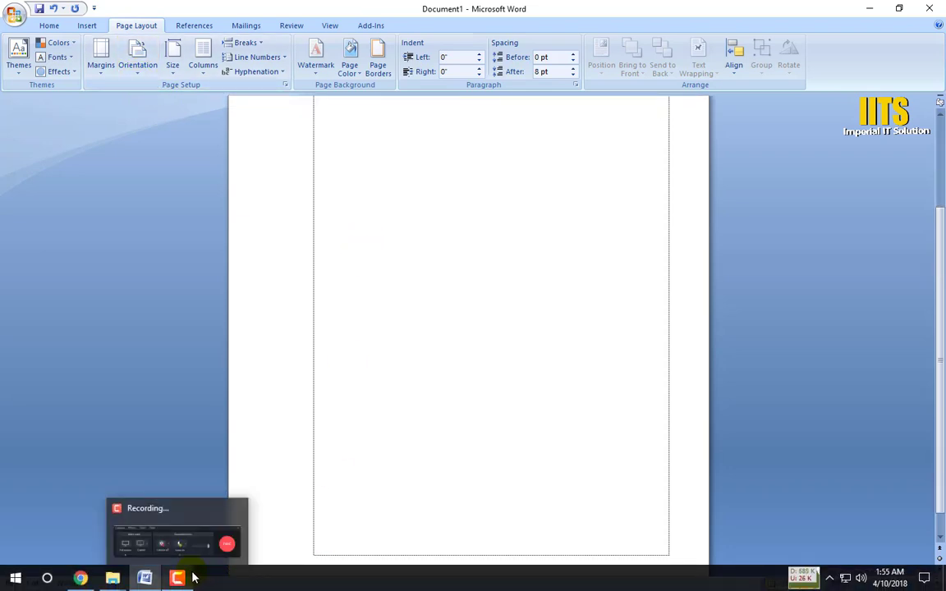
scroll(351, 292, up, 3)
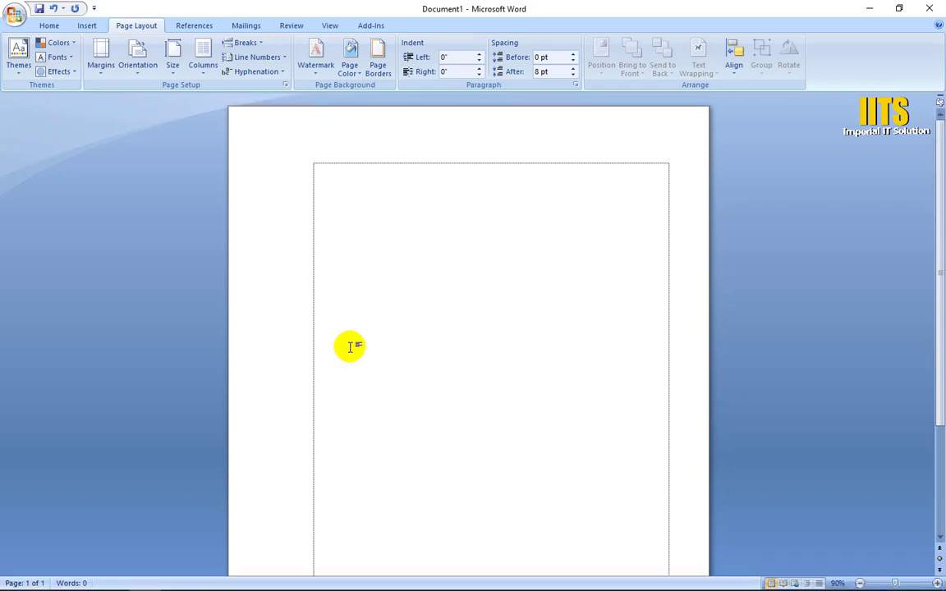
scroll(349, 346, down, 3)
click(340, 479)
scroll(355, 439, up, 3)
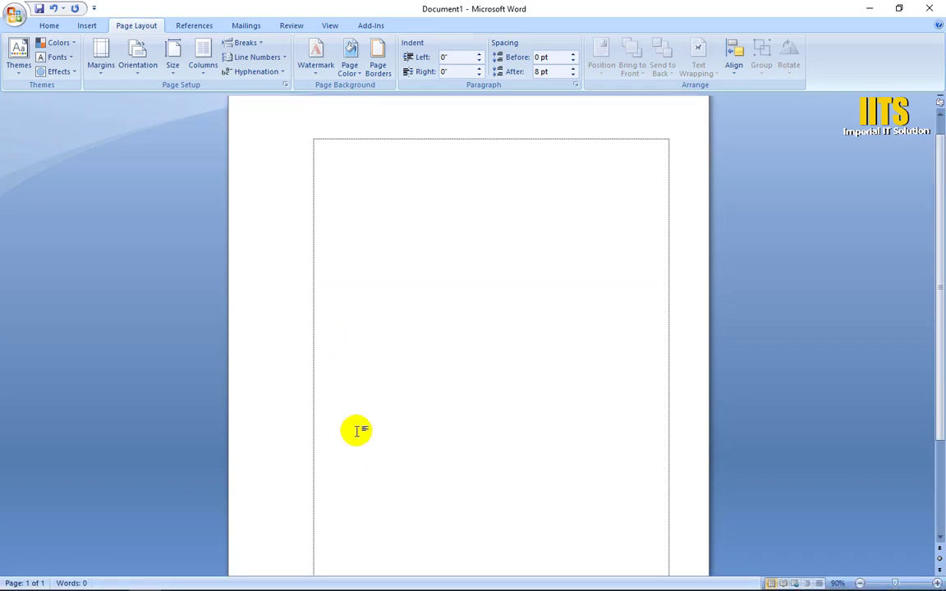
scroll(390, 367, down, 3)
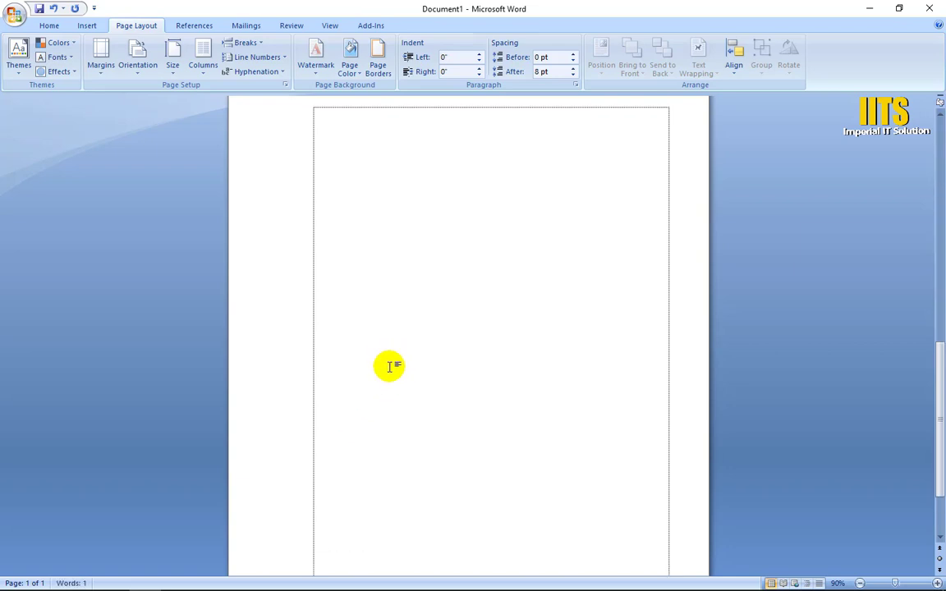
key(ctrl+Return)
scroll(381, 387, up, 5)
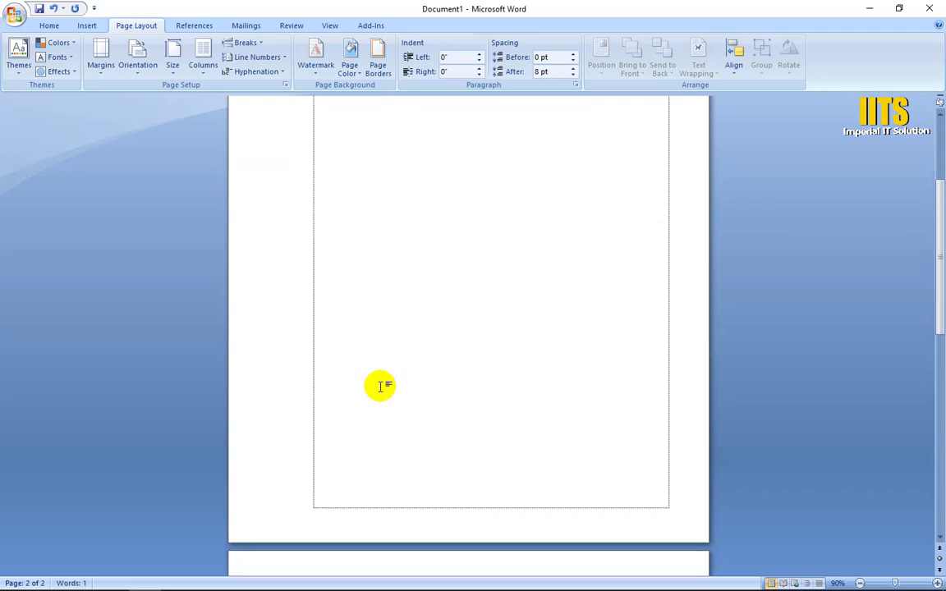
scroll(369, 386, down, 5)
scroll(348, 441, down, 3)
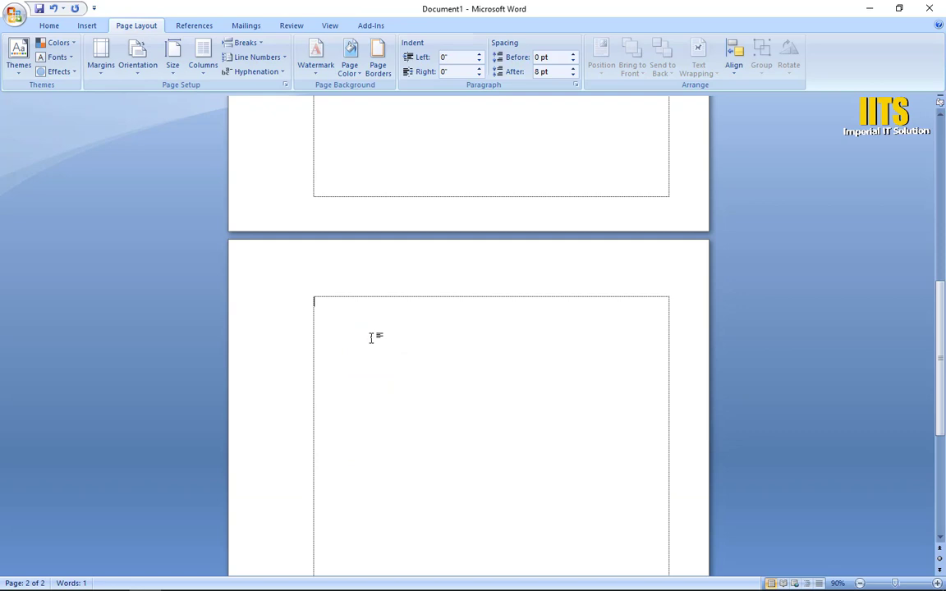
click(330, 298)
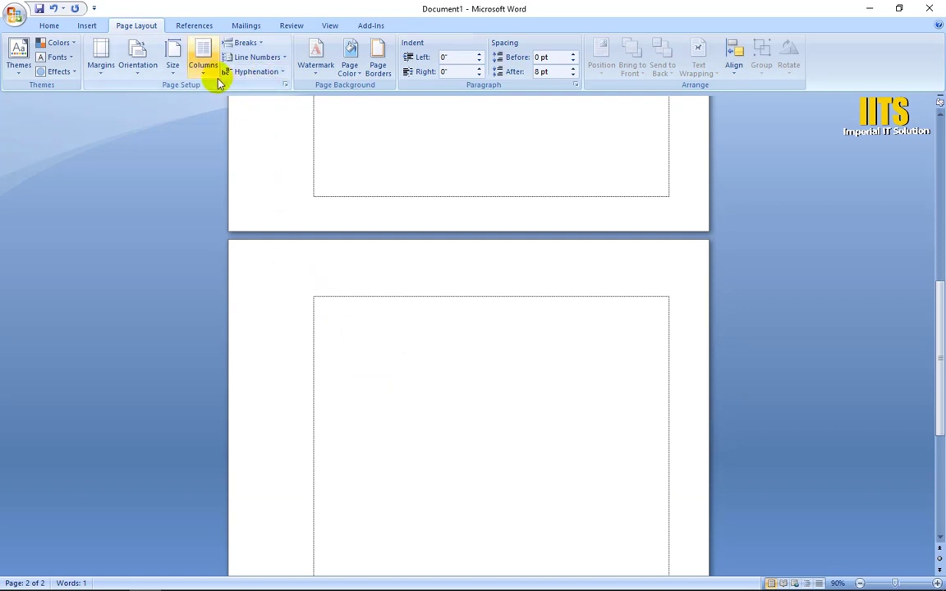
Insert a Continuous section break and set the new section to Landscape orientation.
click(260, 45)
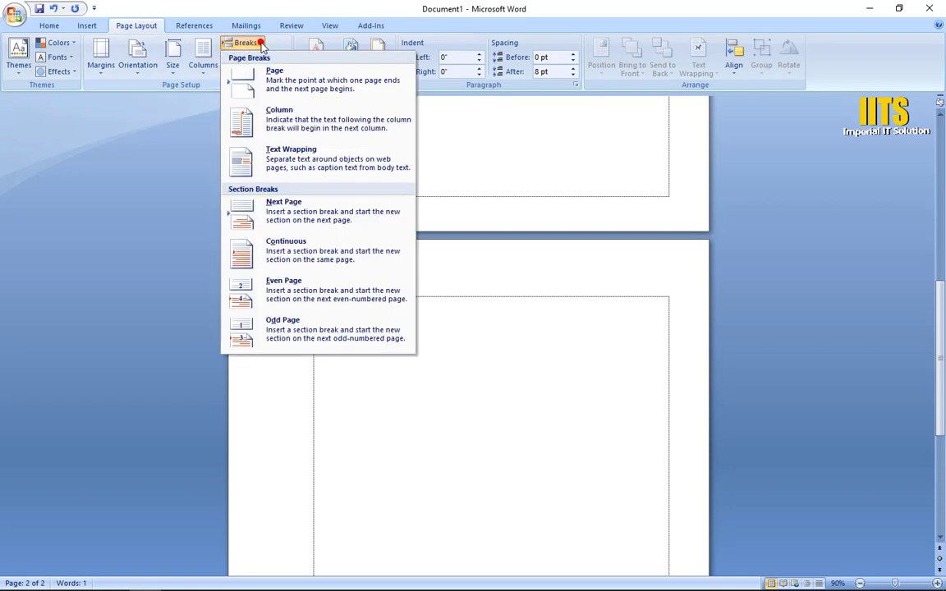
click(317, 262)
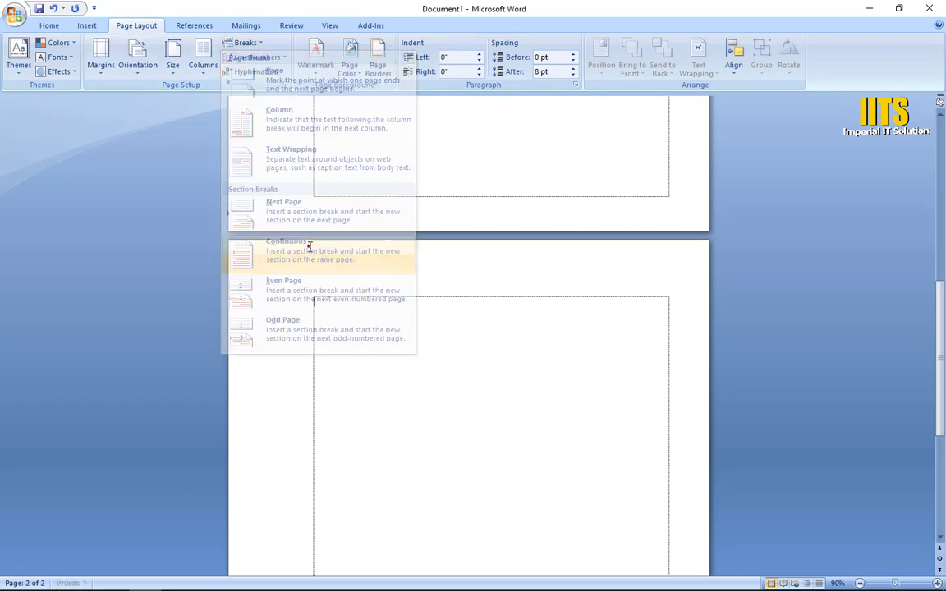
click(134, 63)
click(159, 124)
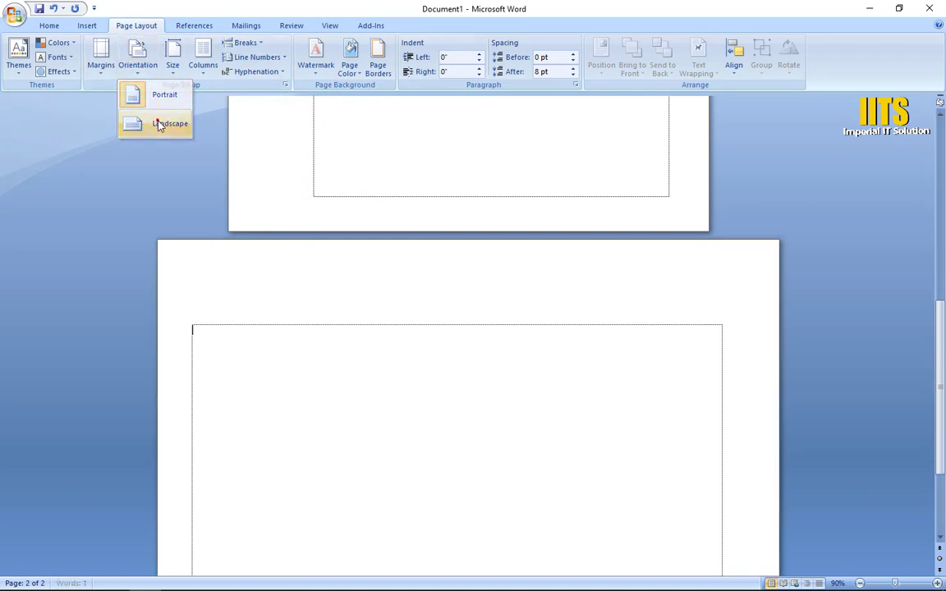
Scroll to compare the portrait and landscape pages, then place the cursor on page 1.
scroll(460, 379, up, 5)
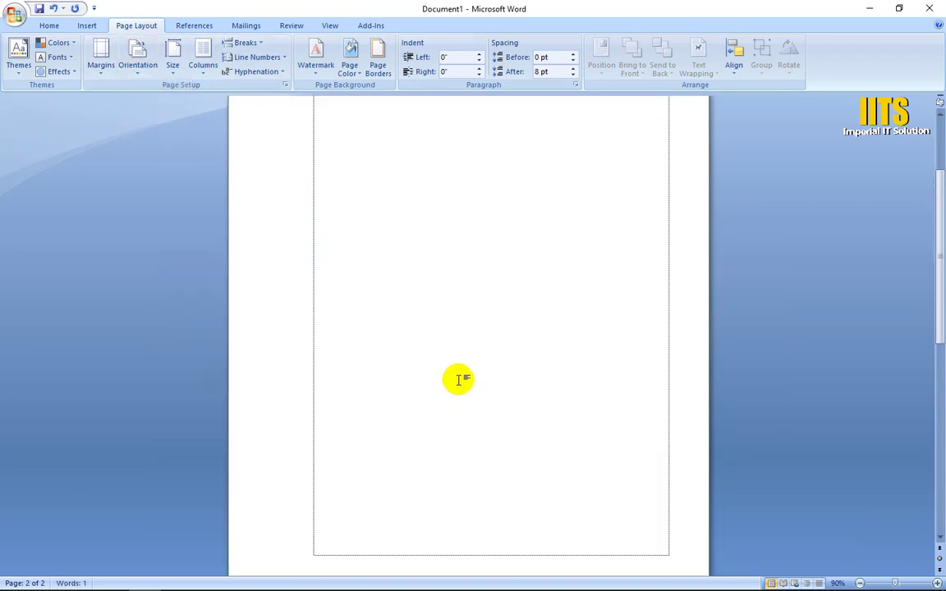
scroll(458, 379, up, 5)
scroll(450, 386, down, 6)
scroll(440, 400, down, 7)
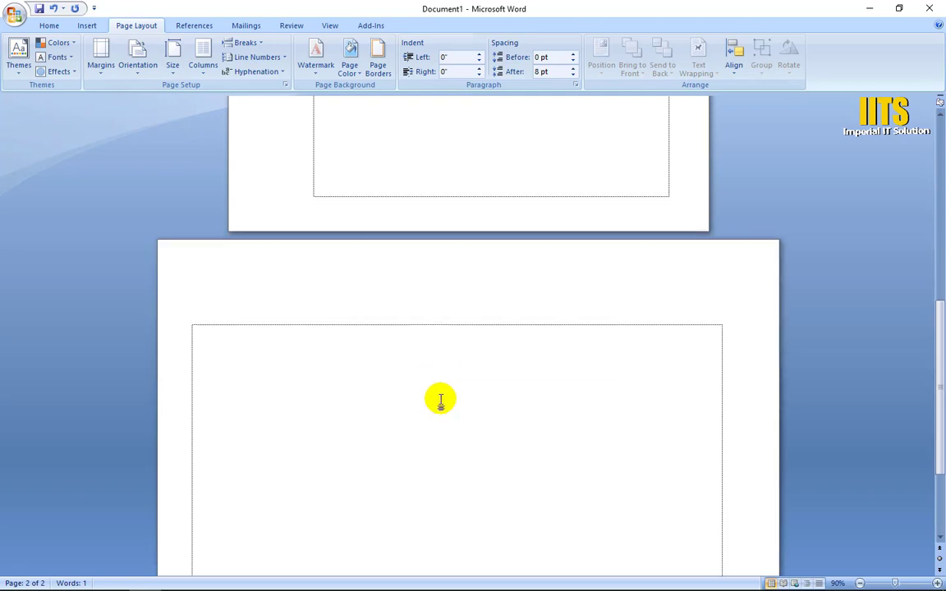
scroll(447, 416, up, 5)
scroll(448, 329, up, 4)
scroll(435, 343, down, 3)
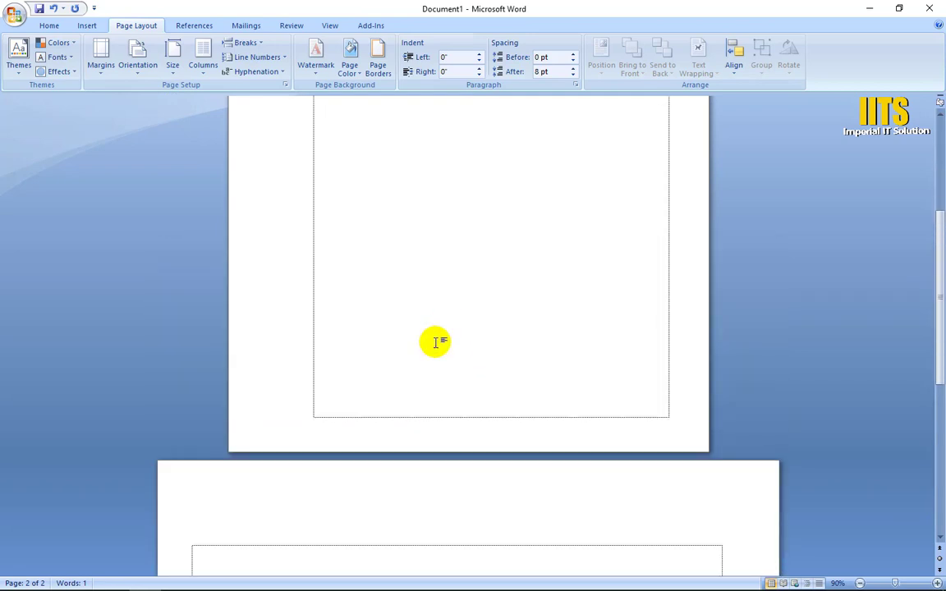
scroll(380, 444, down, 3)
scroll(393, 331, up, 1)
scroll(390, 323, up, 3)
scroll(396, 309, up, 3)
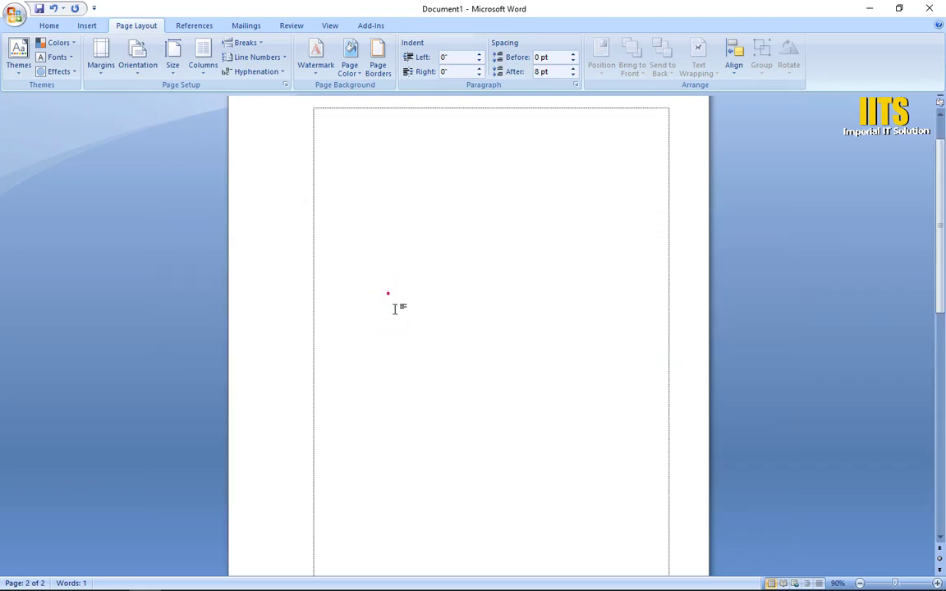
scroll(395, 309, up, 1)
click(400, 311)
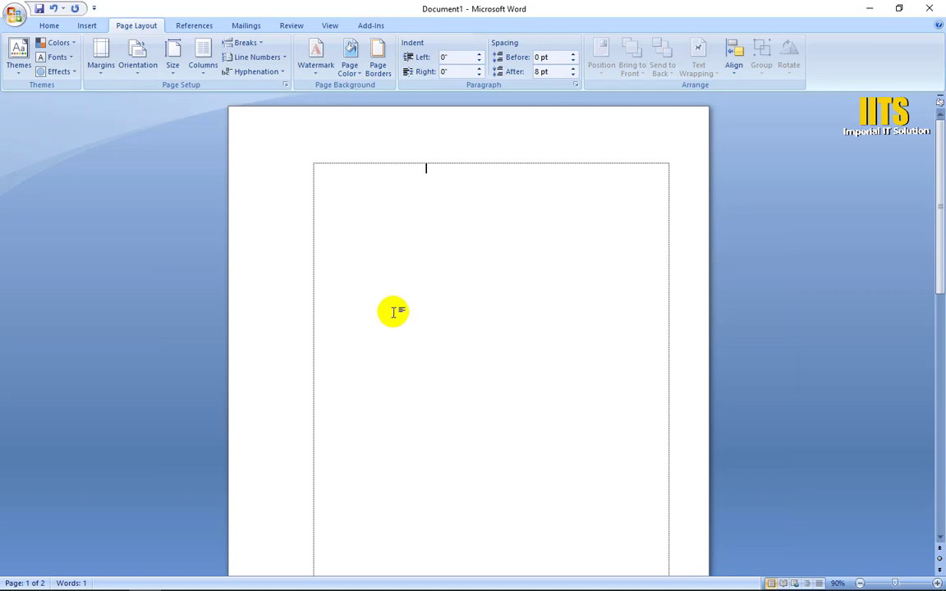
scroll(425, 289, down, 5)
scroll(426, 287, up, 5)
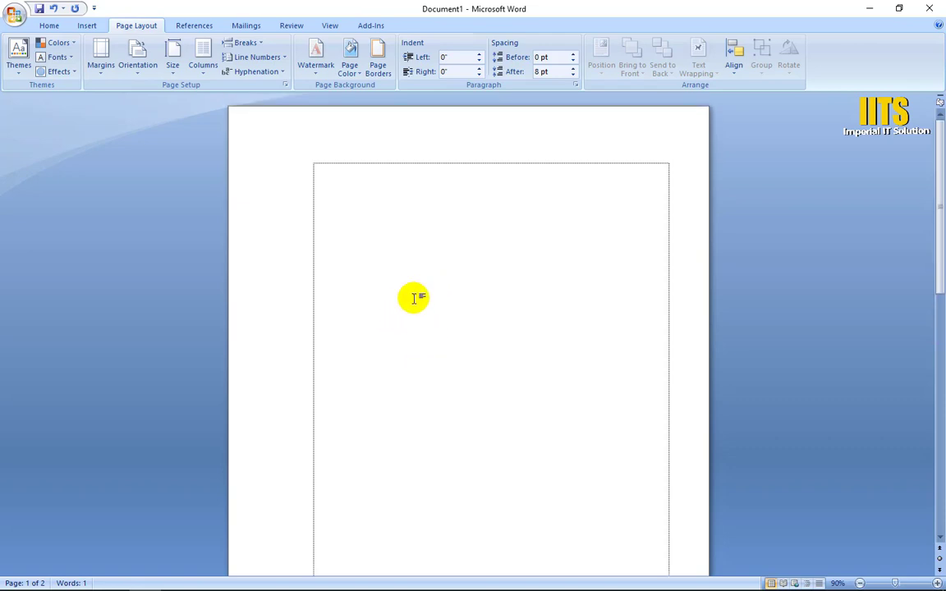
Apply the Normal 1-inch margin preset to page 1.
click(104, 72)
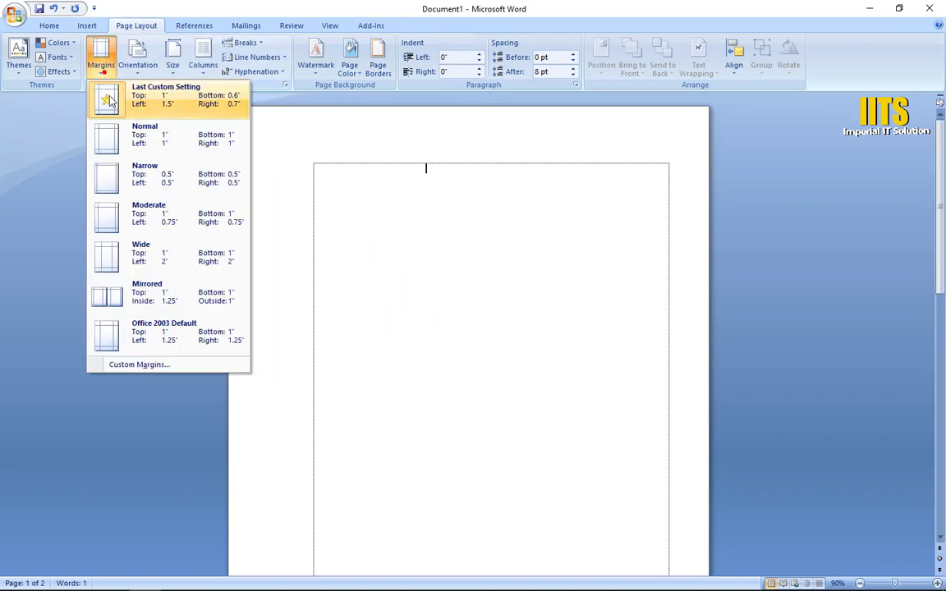
click(142, 145)
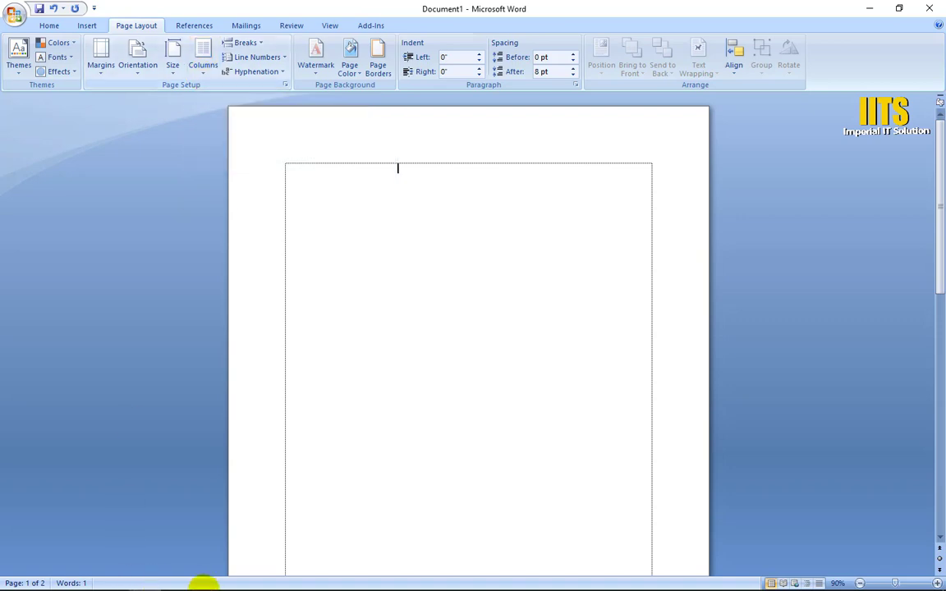
click(178, 580)
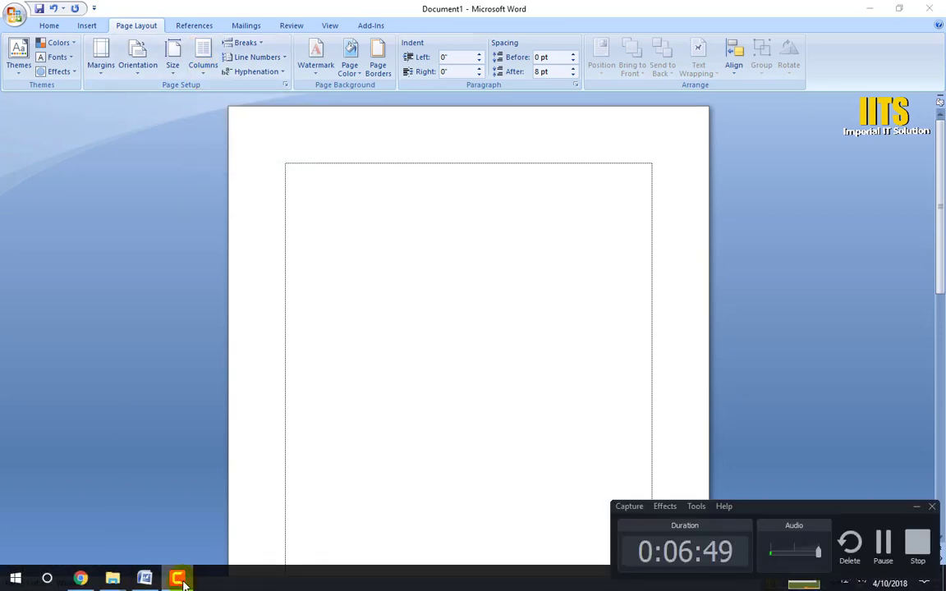
click(180, 581)
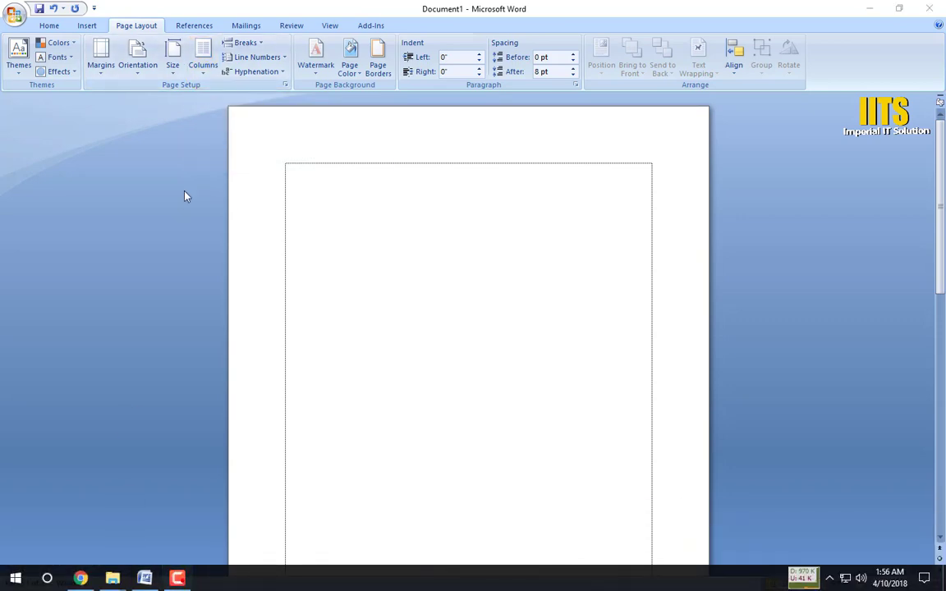
Lay page 1 out in three columns and apply Narrow 0.5" margins.
click(205, 74)
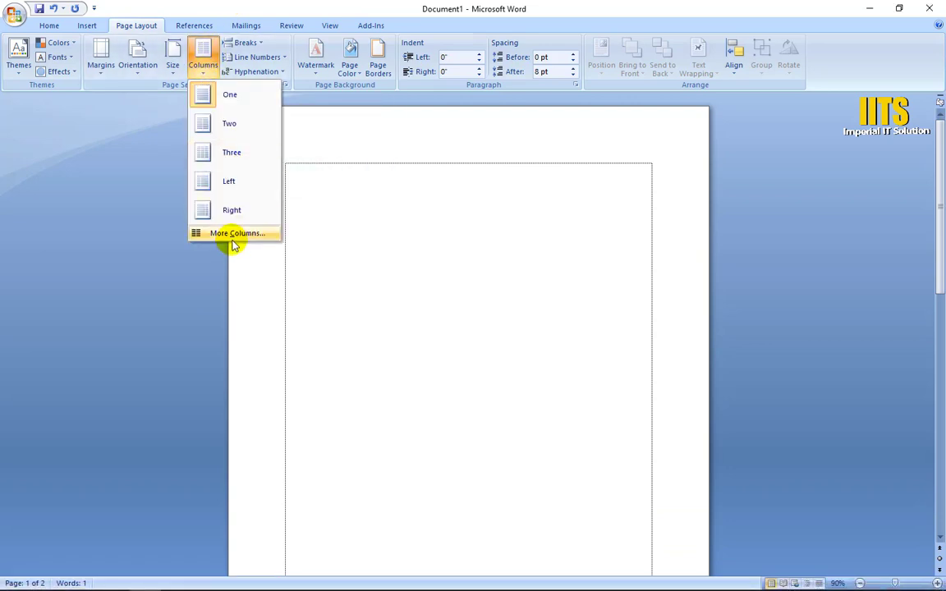
click(223, 128)
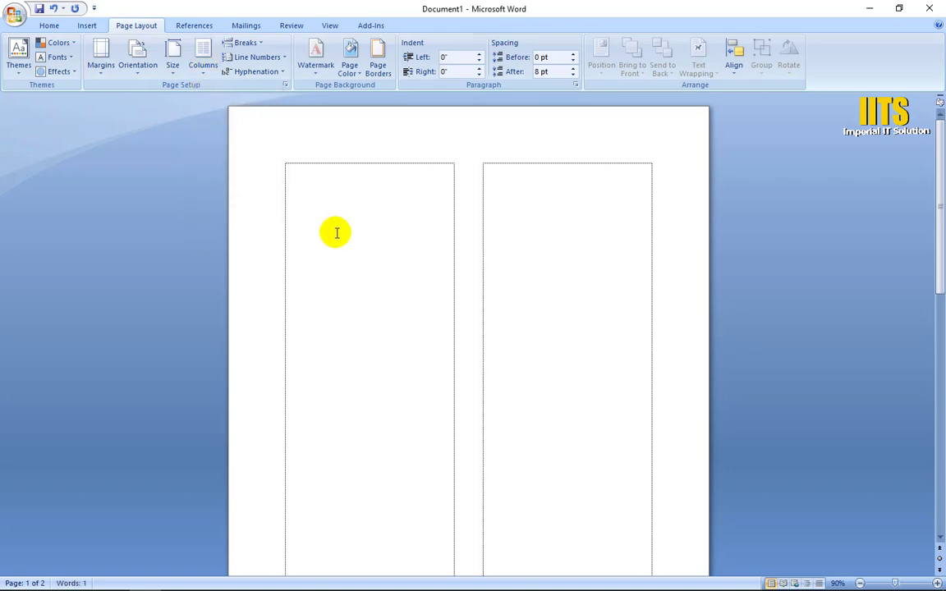
click(203, 76)
click(219, 151)
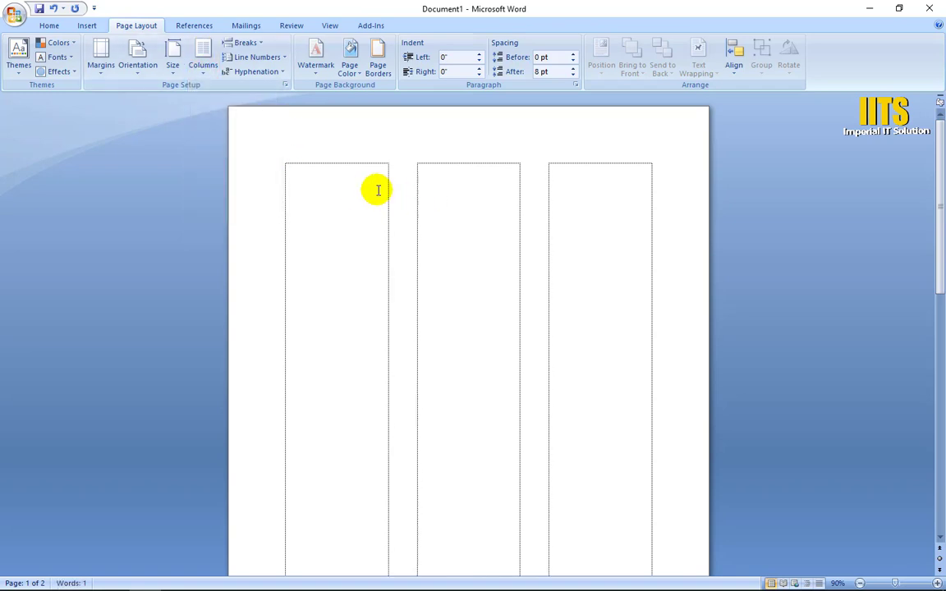
click(98, 70)
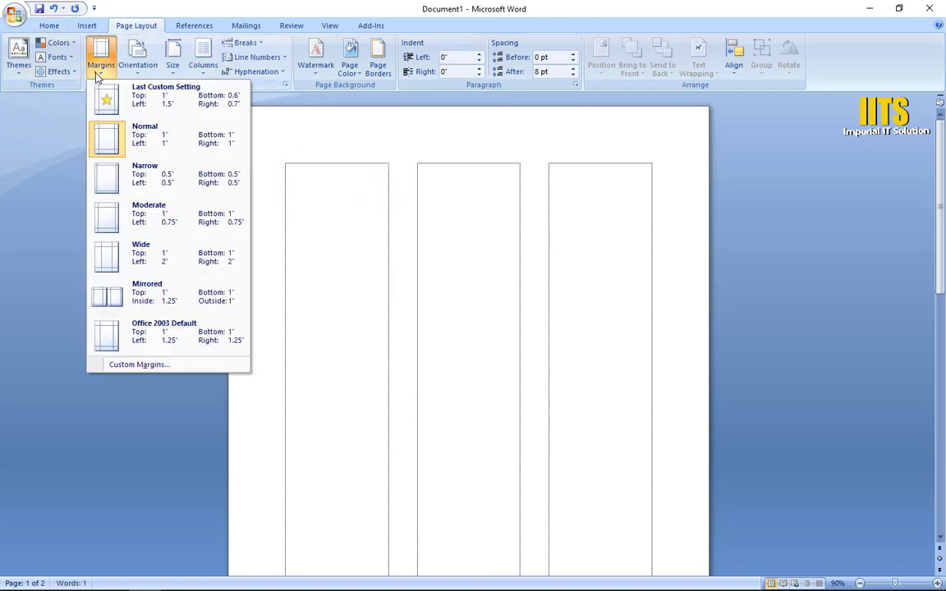
click(133, 180)
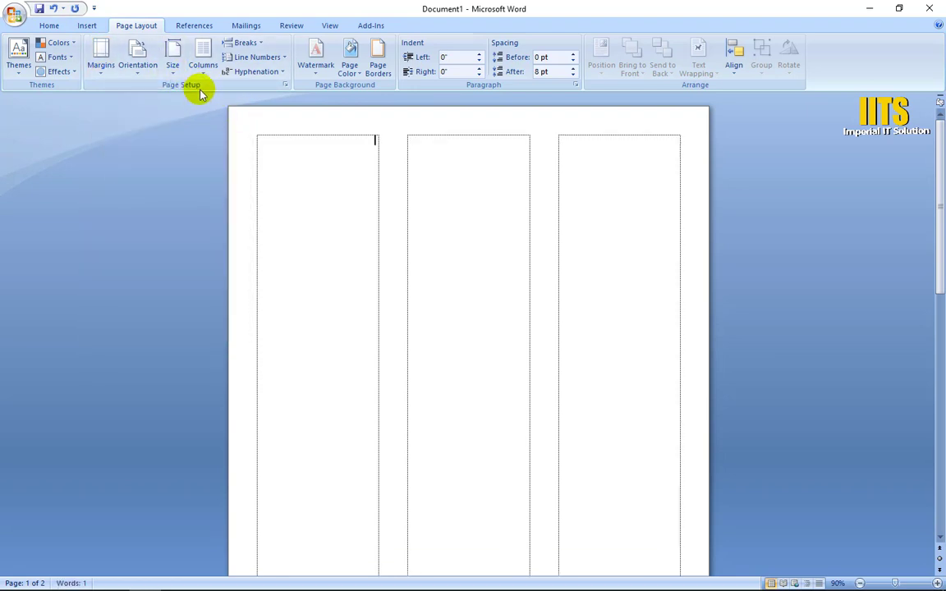
Type 'dfgfdgdfgdfg' at the top of the first column.
scroll(312, 175, down, 5)
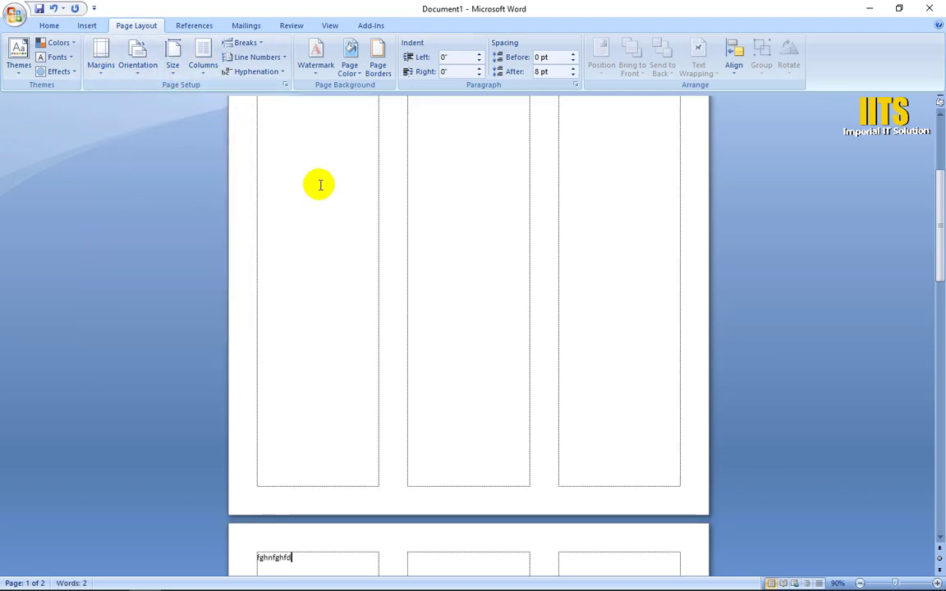
scroll(321, 180, up, 5)
click(309, 144)
text(dfgfdgdf)
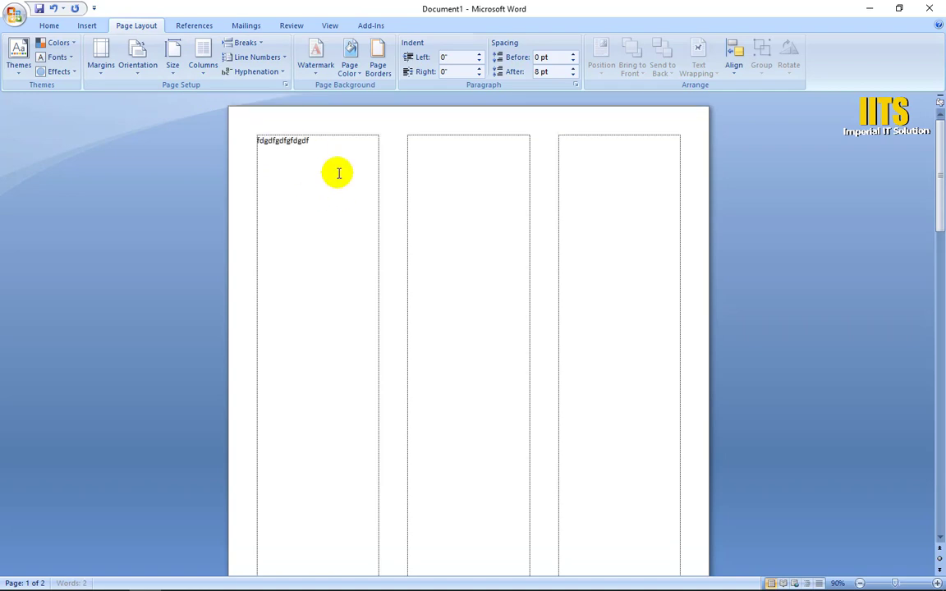
text(gdfgfghgfhfgh)
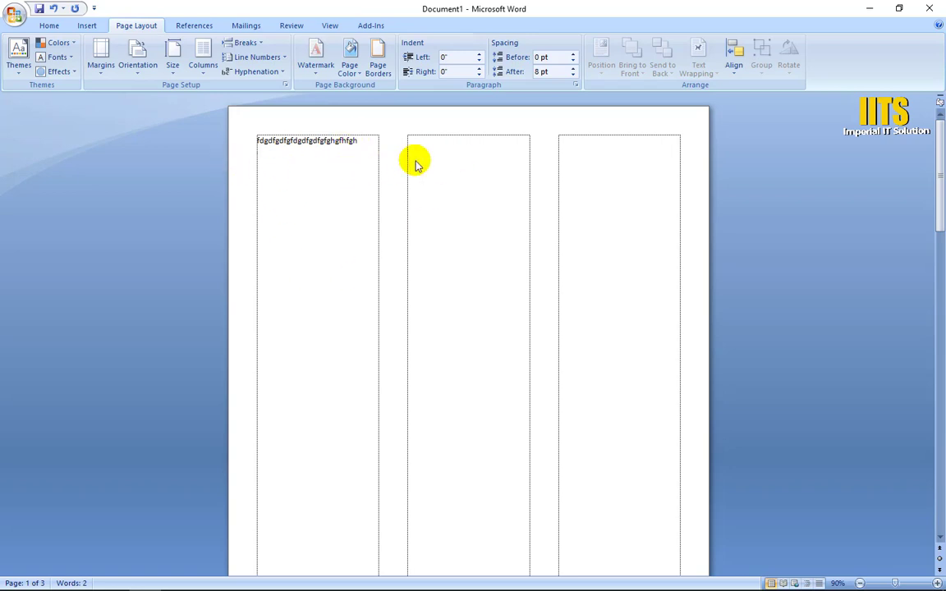
Insert a column break and type 'fjhgfhfghghg' in the second column.
click(243, 43)
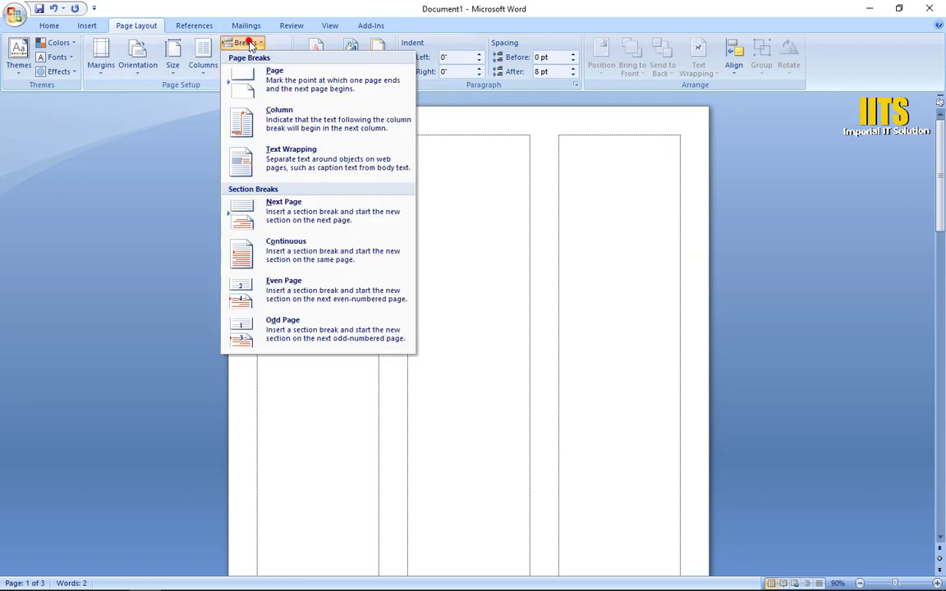
click(275, 115)
text(fjhgfh)
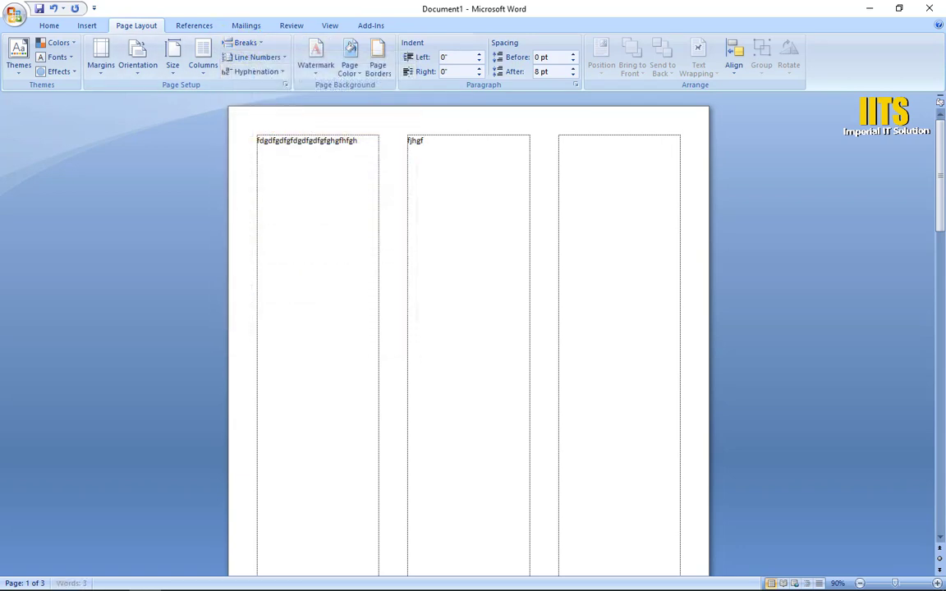
text(fghghgfhgfhhg)
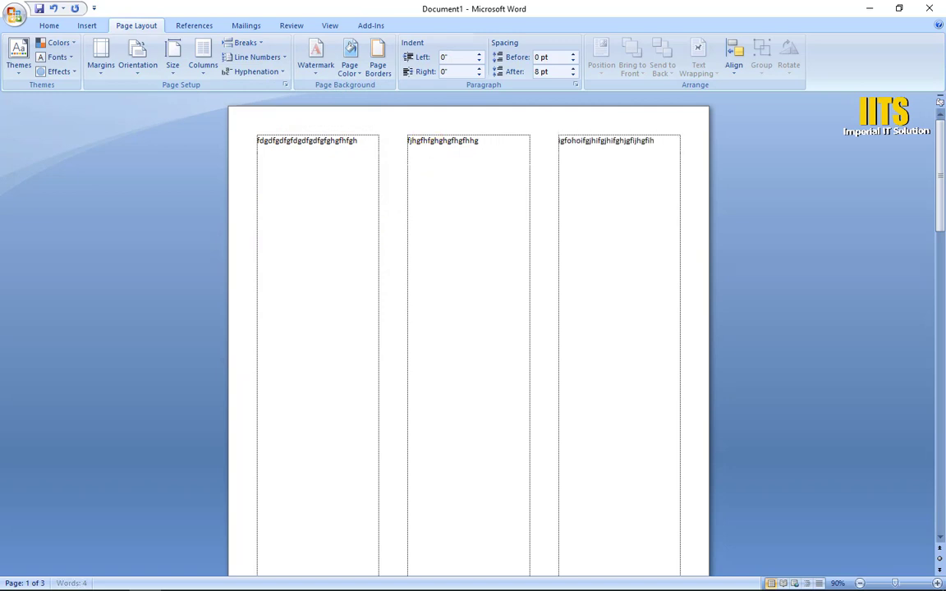
scroll(359, 256, down, 5)
scroll(353, 345, down, 5)
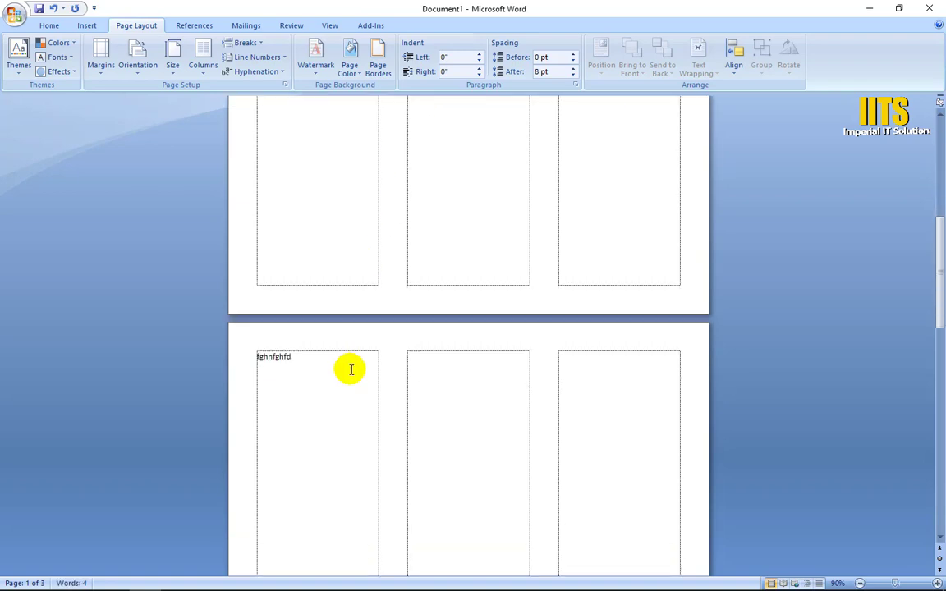
scroll(349, 349, up, 3)
scroll(350, 349, up, 7)
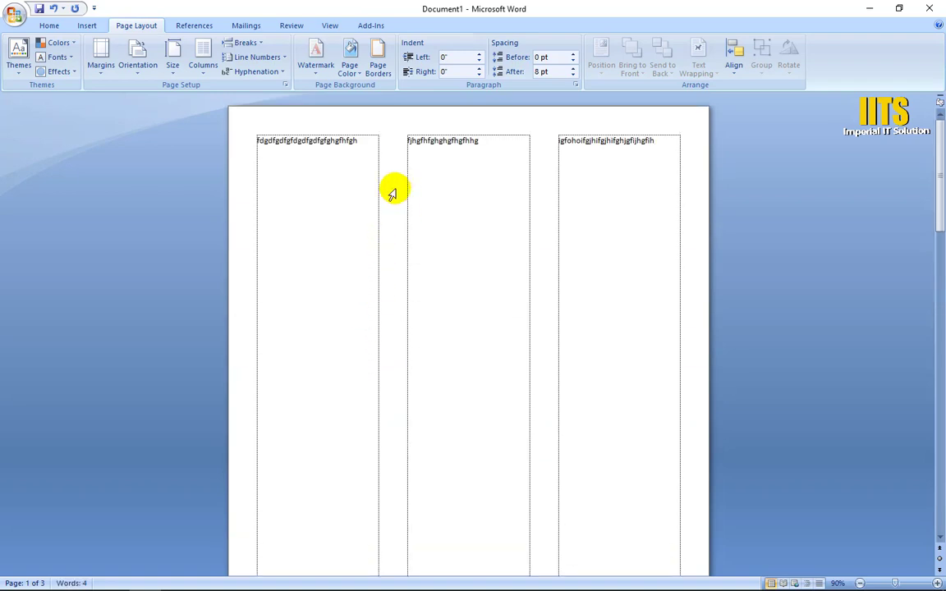
ctrl+scroll(386, 191, up, 6)
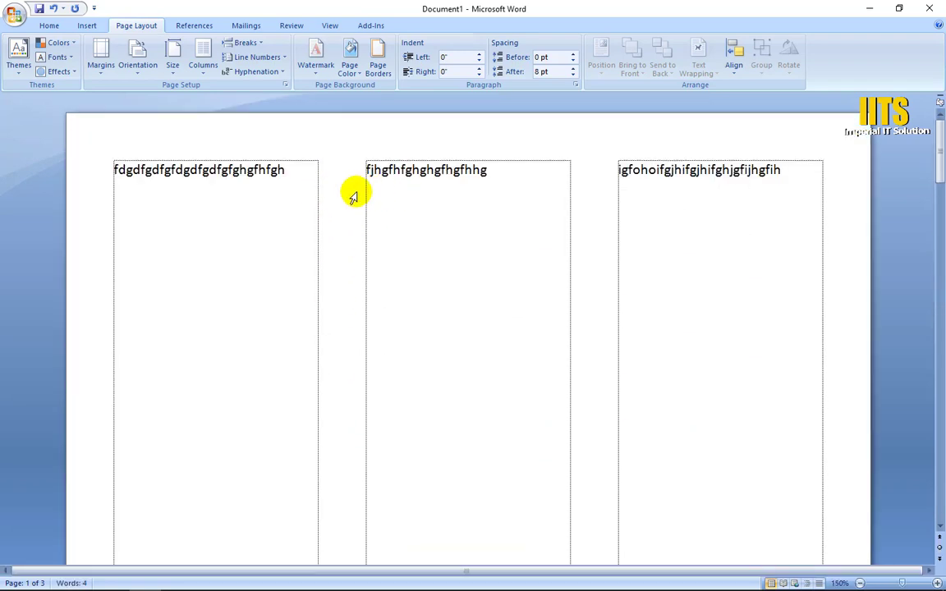
Show the Columns choices on the Page Layout tab, with Three currently marked.
ctrl+scroll(358, 192, up, 1)
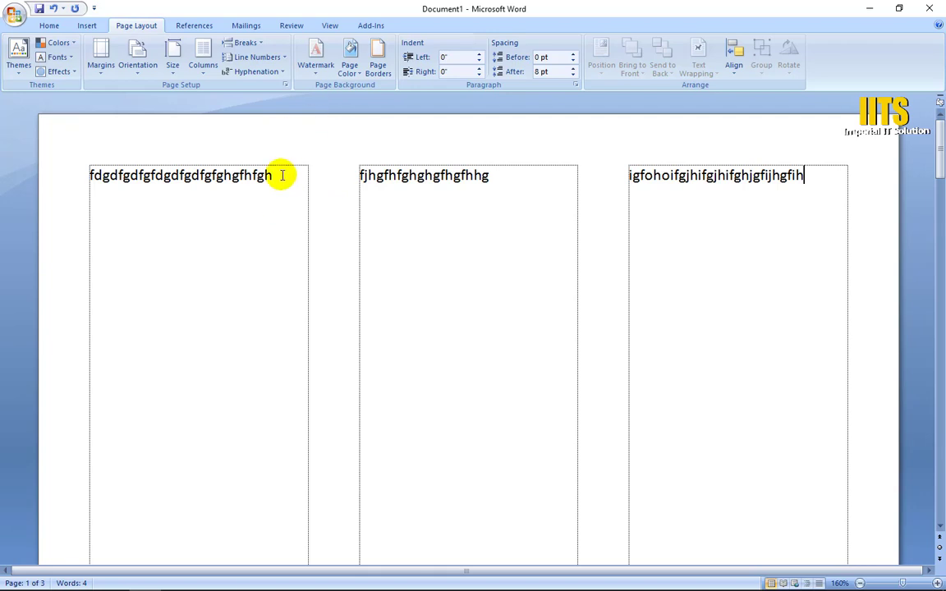
click(203, 72)
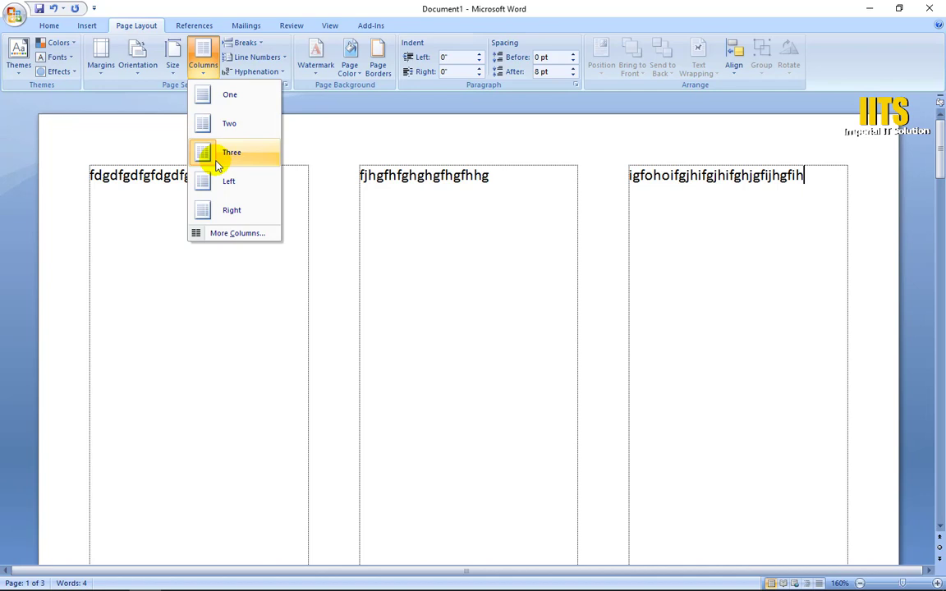
In More Columns, set 4 columns with 0.2" spacing, giving 1.73" wide columns.
click(228, 237)
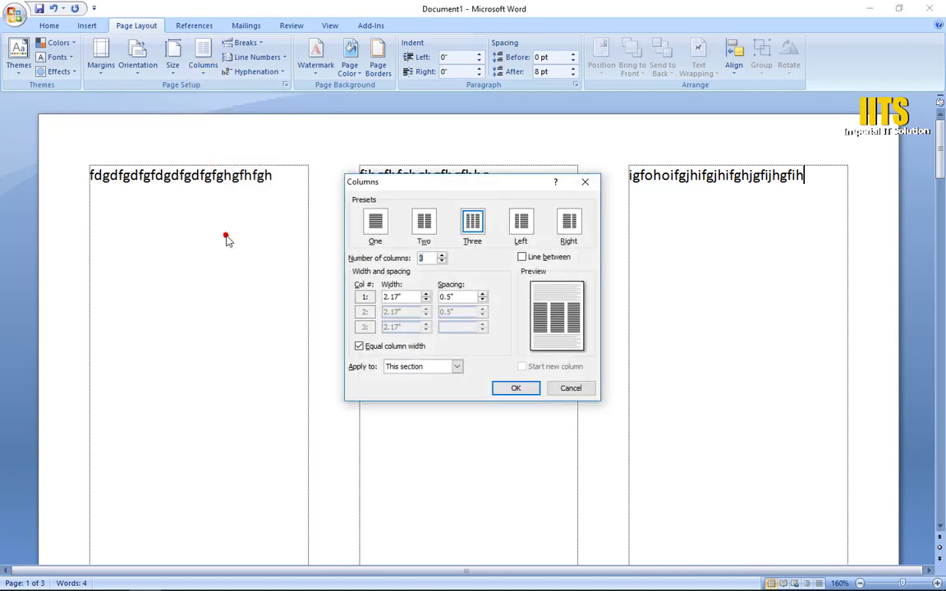
click(442, 256)
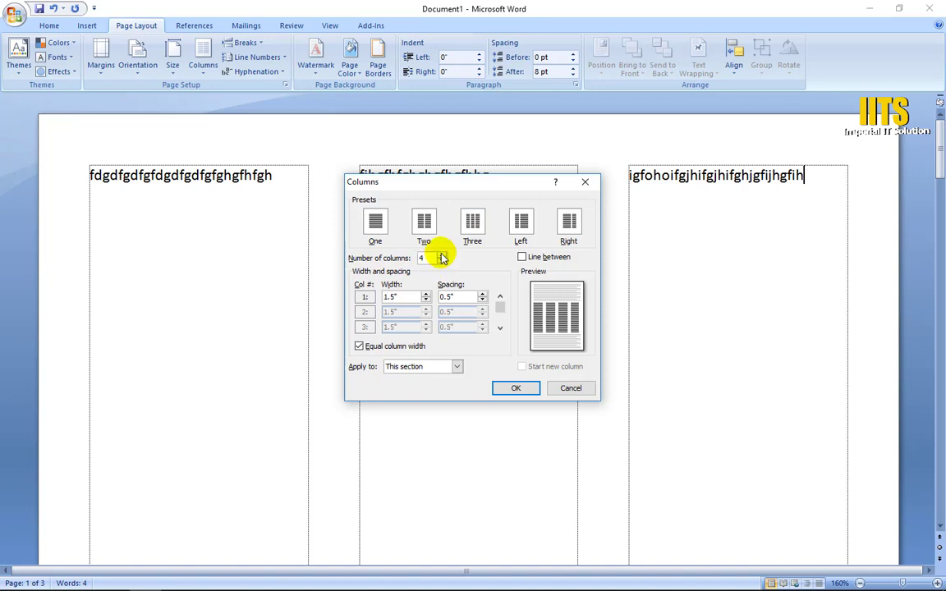
mouse_move(488, 187)
mouse_down()
mouse_move(758, 257)
mouse_move(657, 182)
mouse_up()
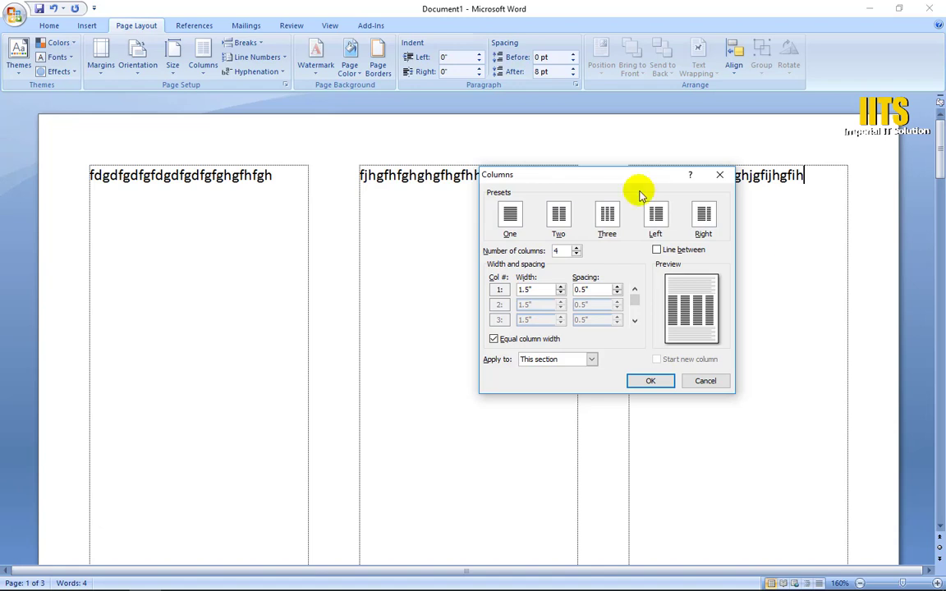
click(585, 290)
click(580, 288)
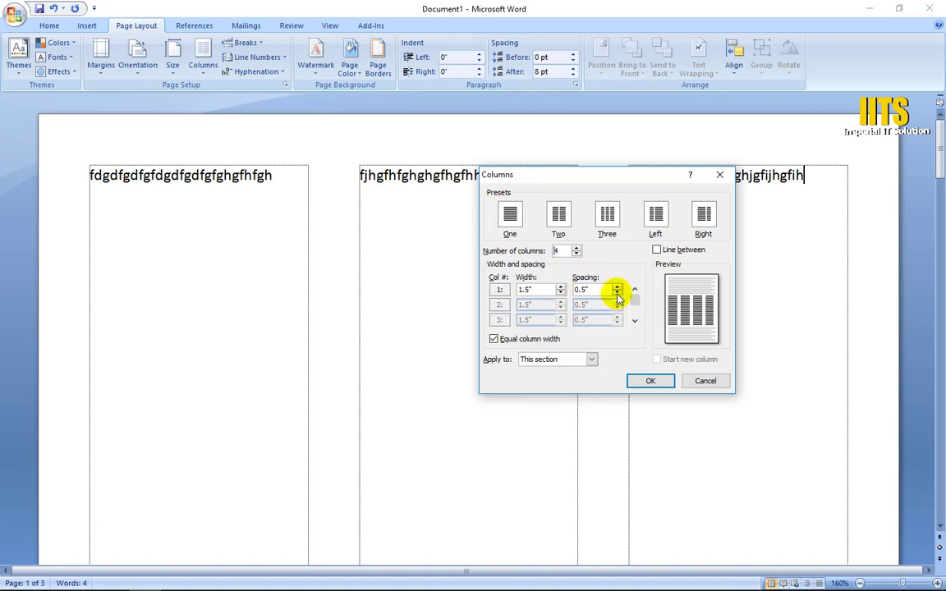
click(617, 293)
click(616, 294)
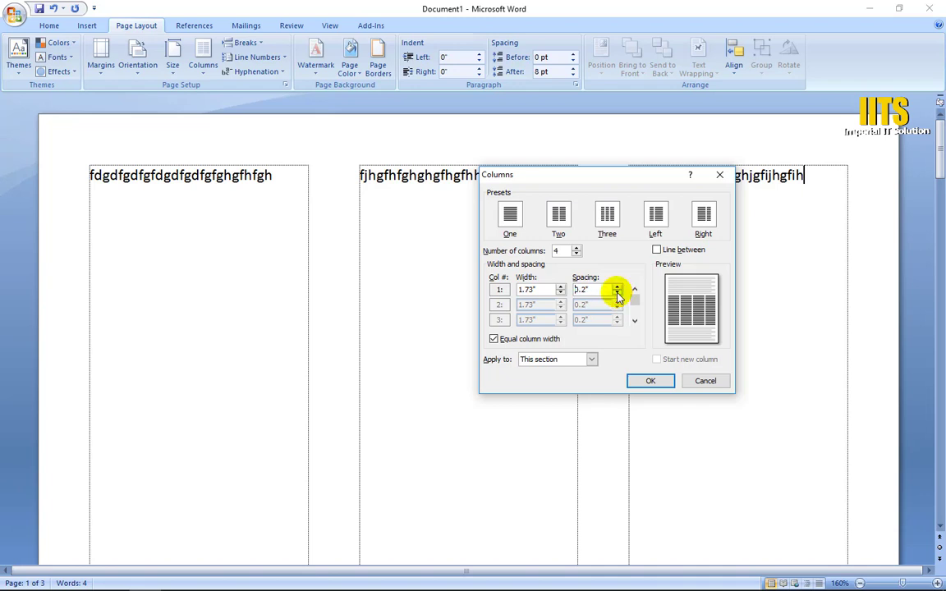
click(645, 382)
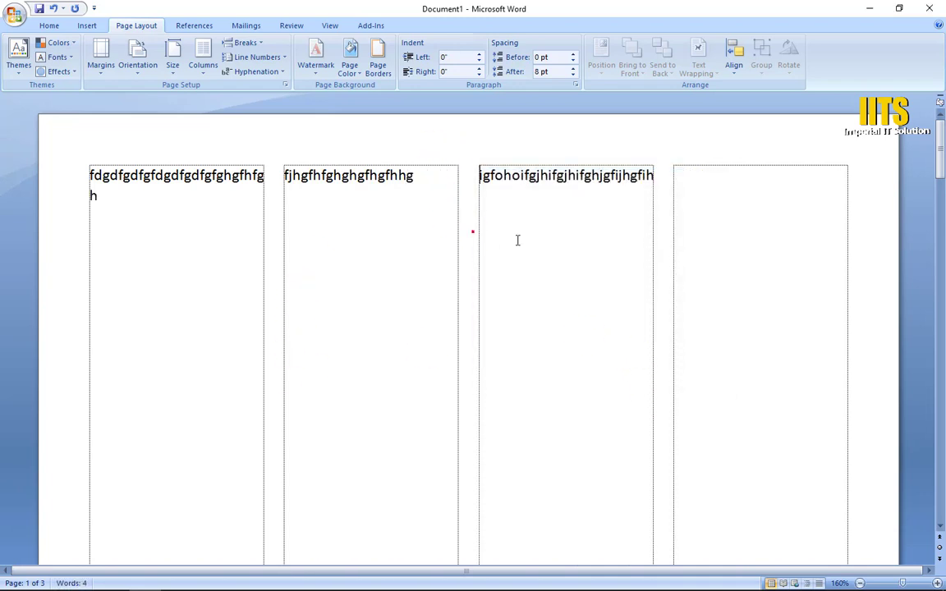
click(267, 206)
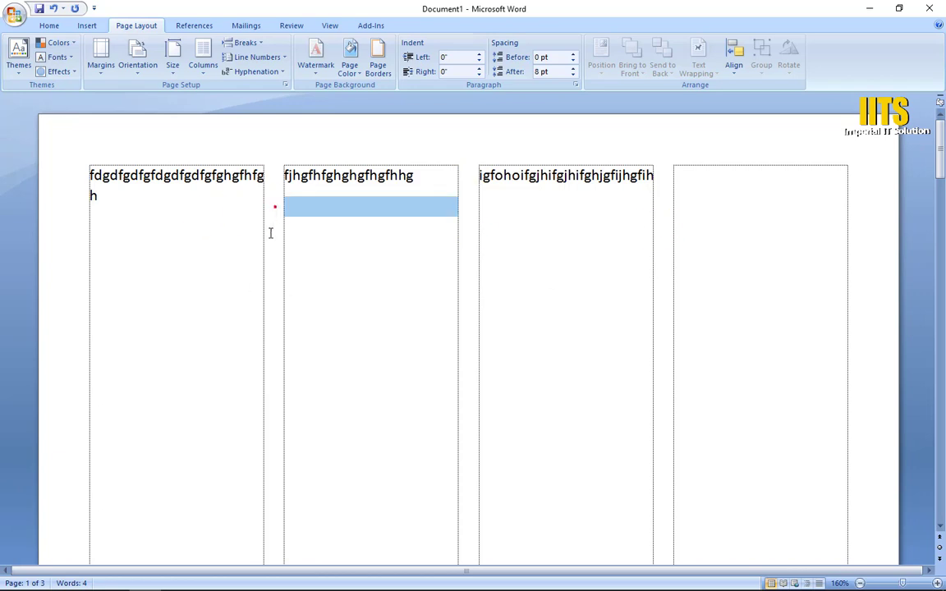
scroll(270, 271, down, 5)
scroll(281, 318, down, 3)
scroll(275, 328, up, 3)
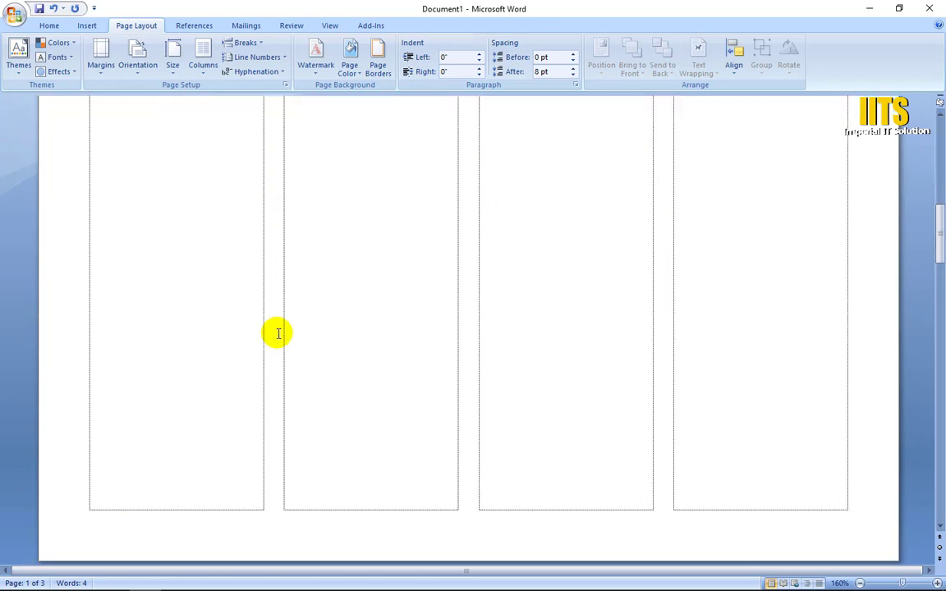
scroll(275, 329, up, 2)
scroll(271, 319, up, 3)
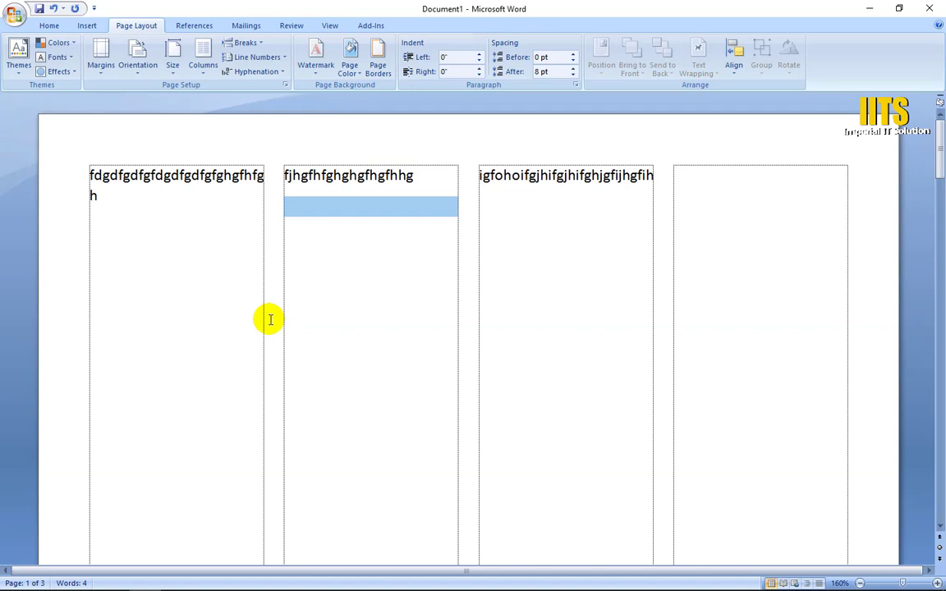
click(658, 205)
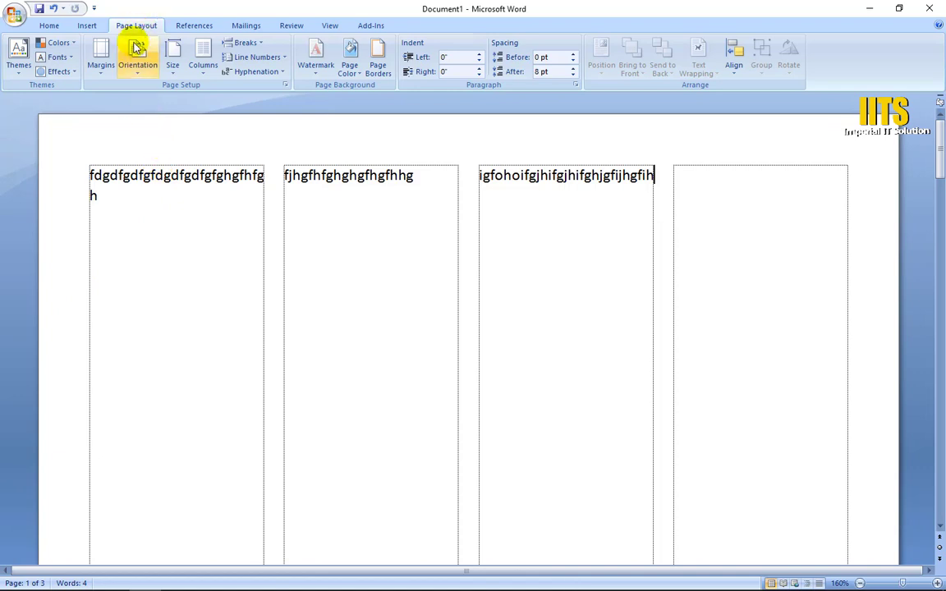
click(101, 66)
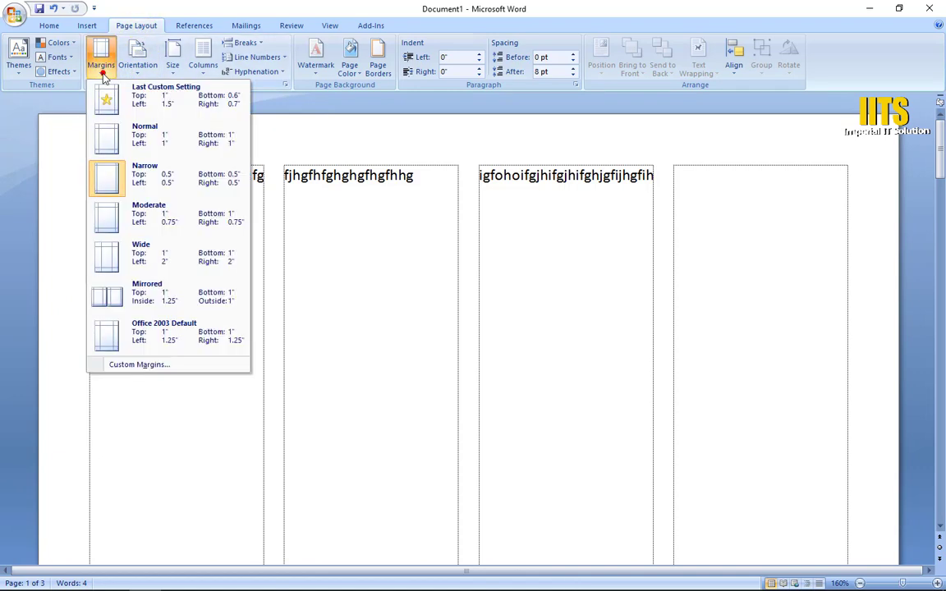
click(137, 66)
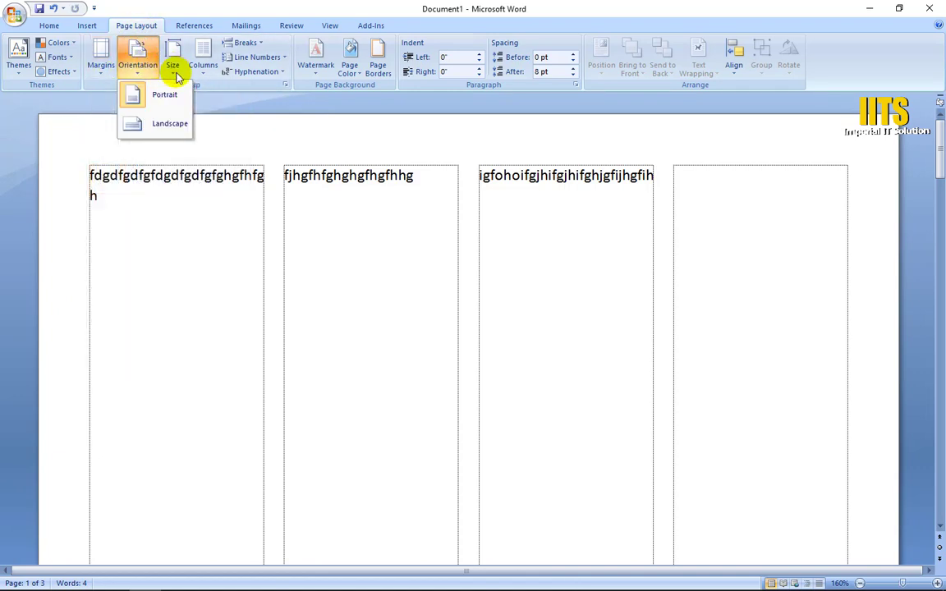
click(173, 71)
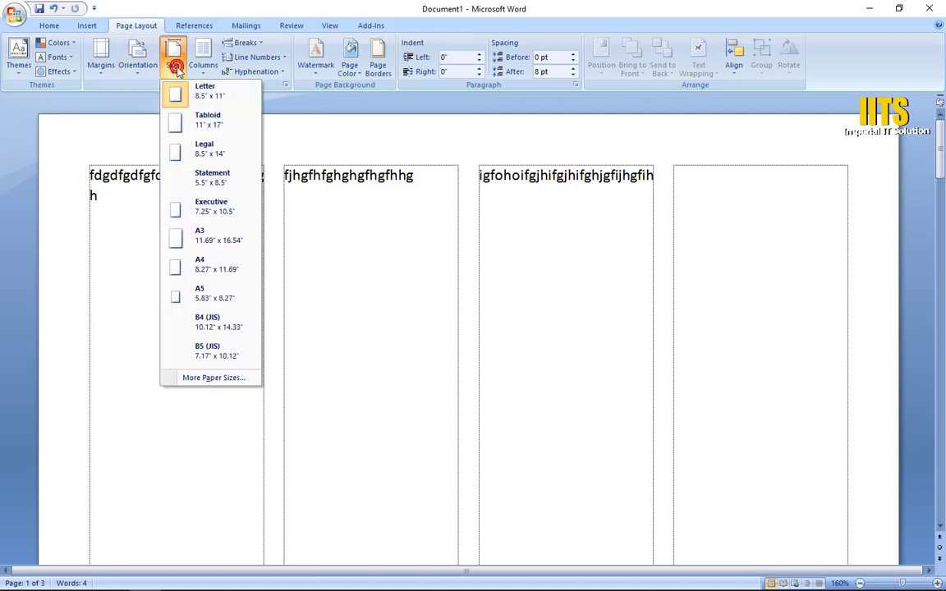
click(199, 70)
click(219, 239)
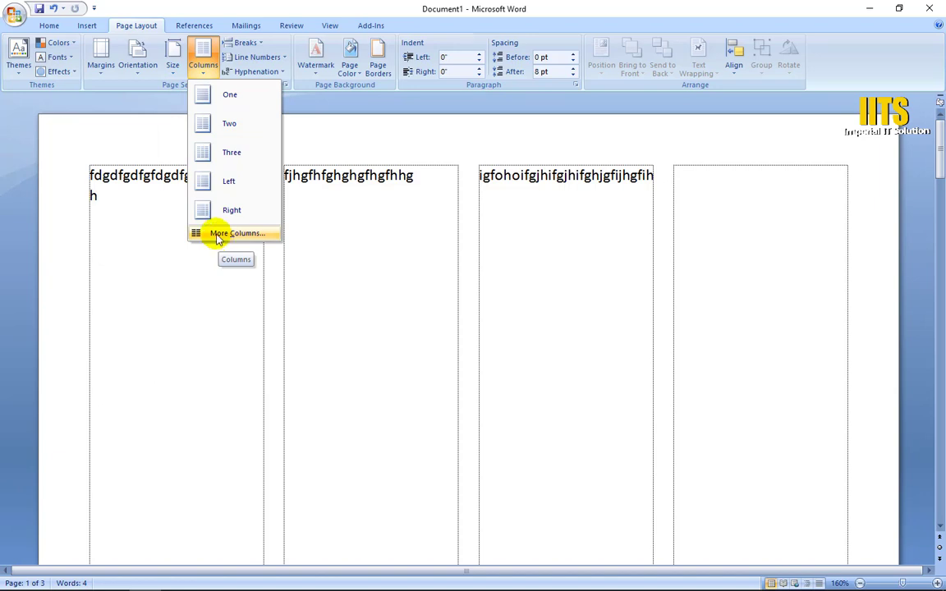
click(347, 266)
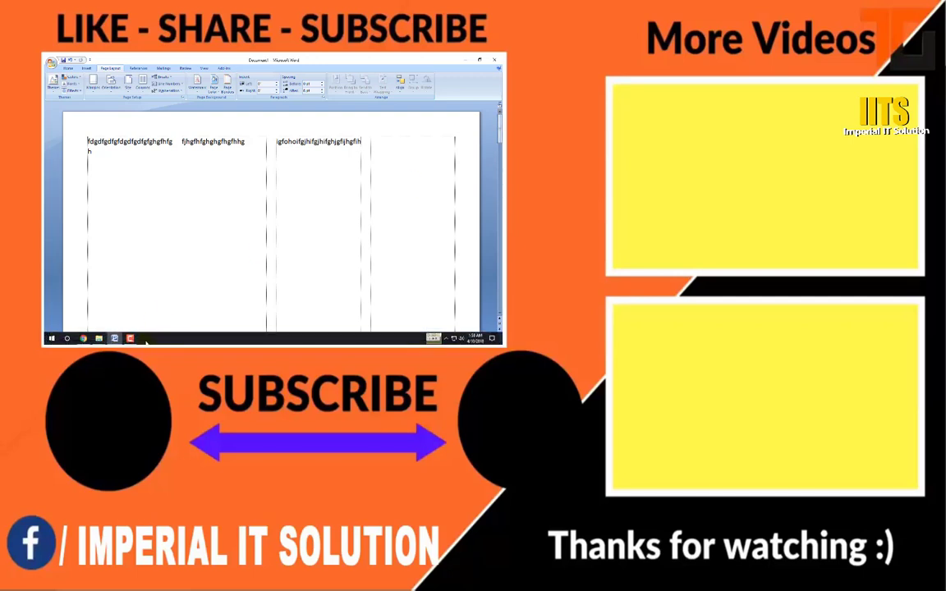
click(130, 338)
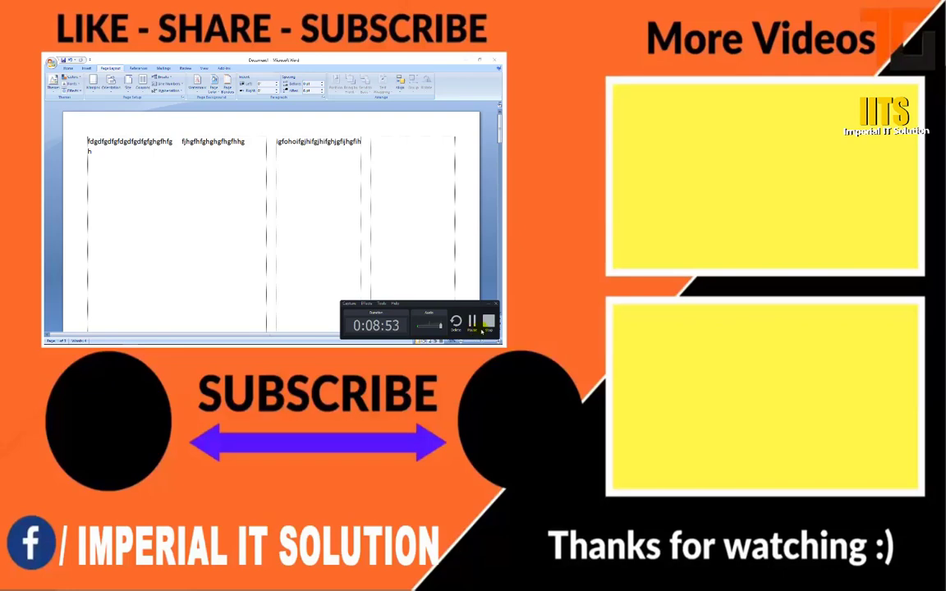